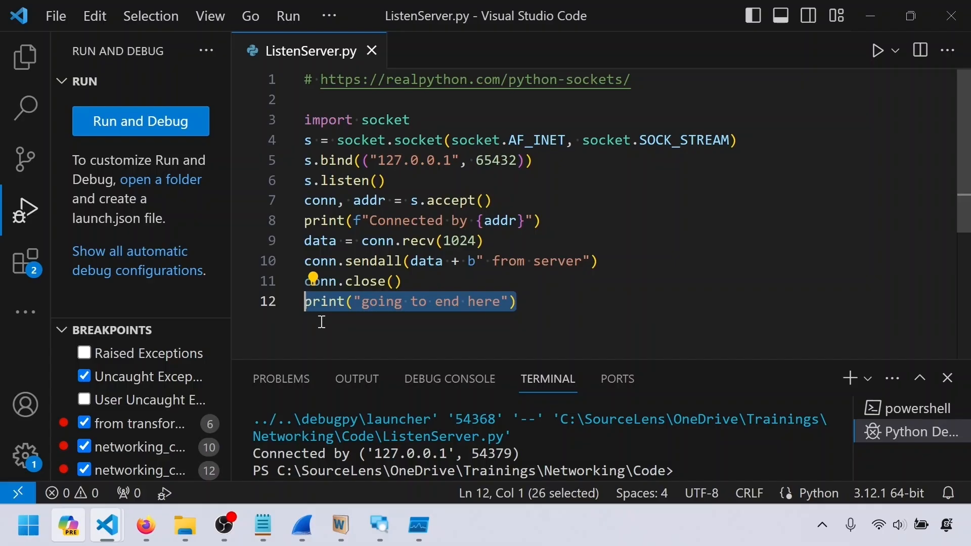
- Examine the ListenServer.py code, including the conn.close() call, the s.listen() line and the final print statement
left_click(322, 322)
left_click_drag(517, 303, 201, 135)
left_click(360, 315)
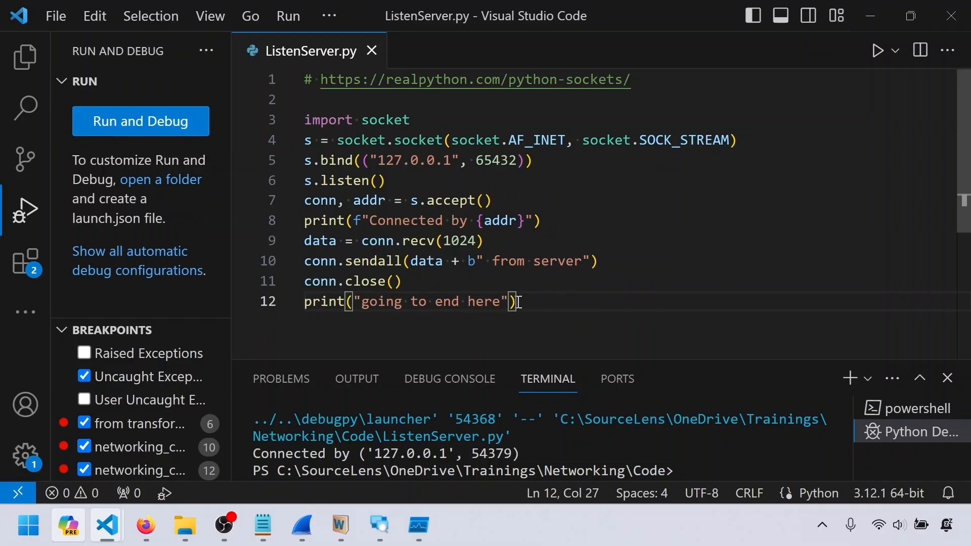
left_click_drag(518, 302, 304, 304)
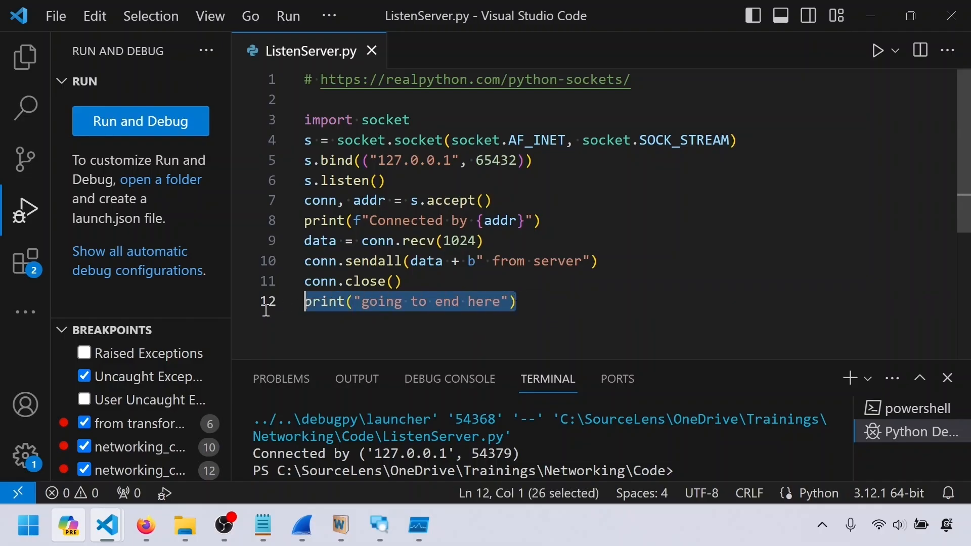
left_click(319, 322)
left_click_drag(521, 308, 303, 120)
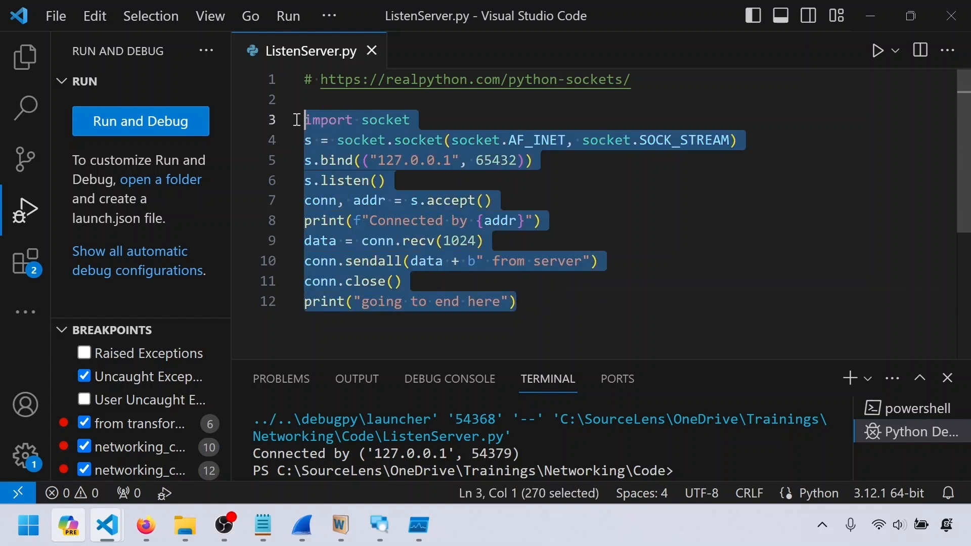
left_click(386, 336)
left_click_drag(403, 281, 268, 282)
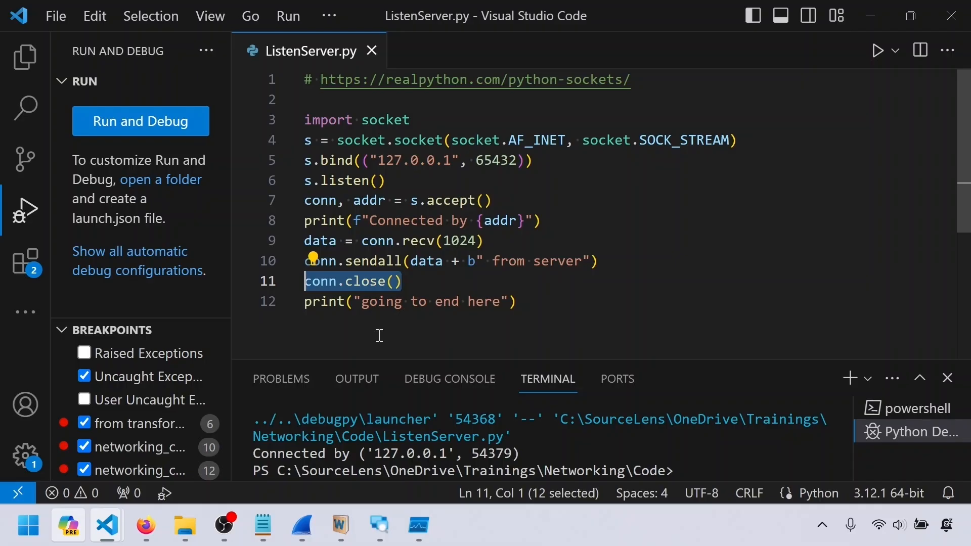
left_click_drag(412, 273, 275, 281)
left_click(361, 326)
left_click_drag(419, 184, 304, 182)
left_click(484, 333)
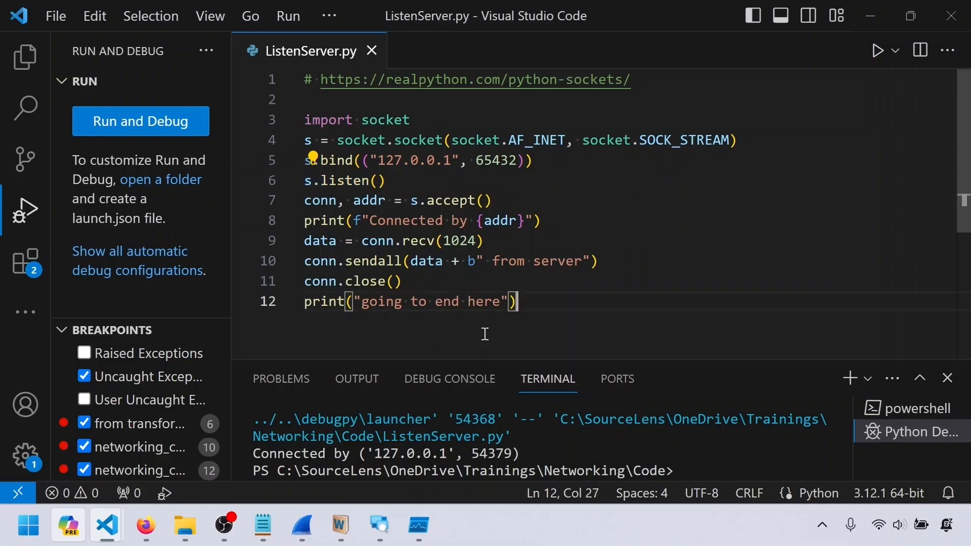
- Debug ListenServer.py up to a breakpoint on the s.listen() line and stop the session there
left_click_drag(321, 181, 304, 180)
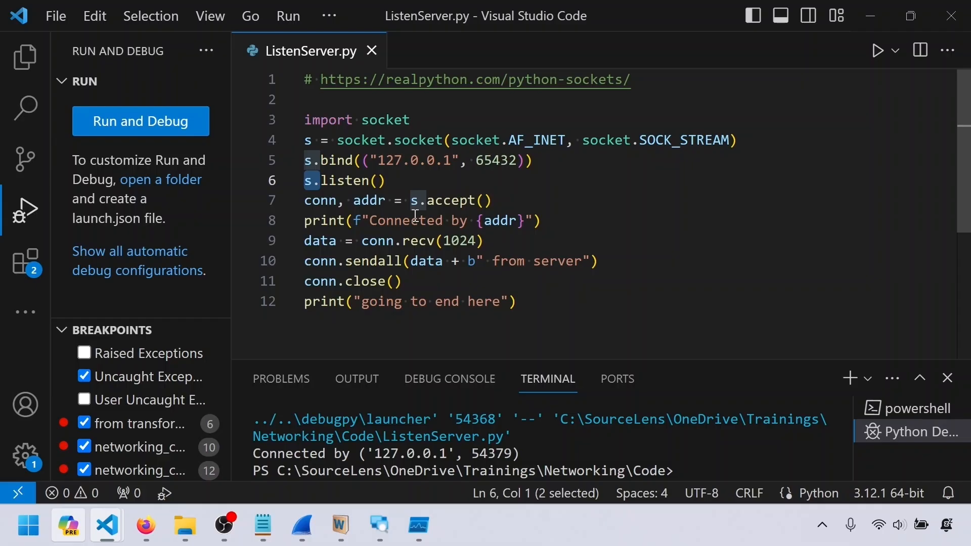
key("F9")
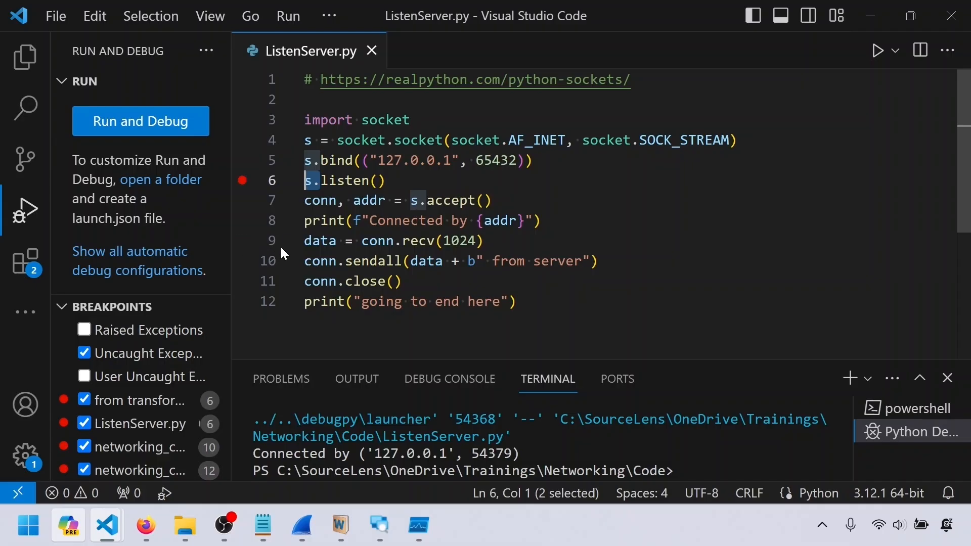
left_click(289, 6)
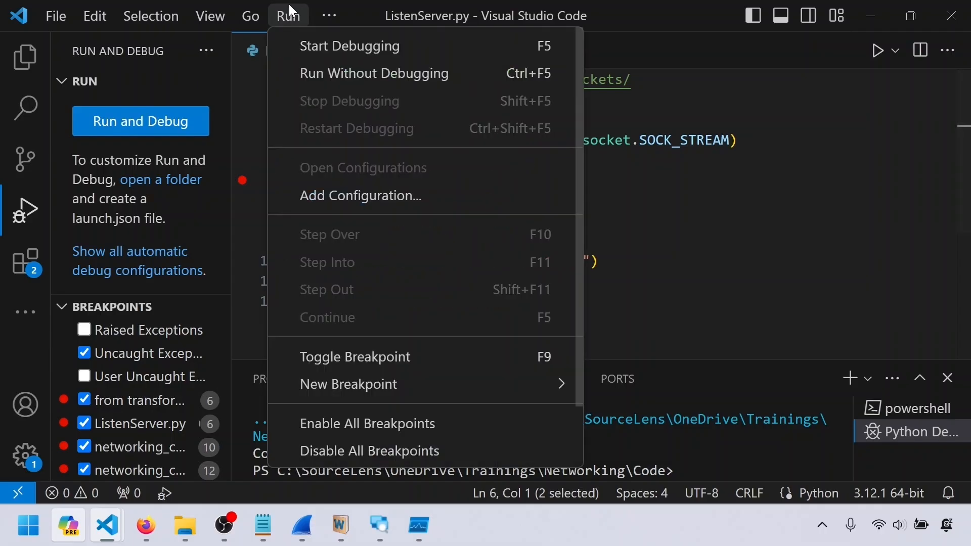
left_click(299, 43)
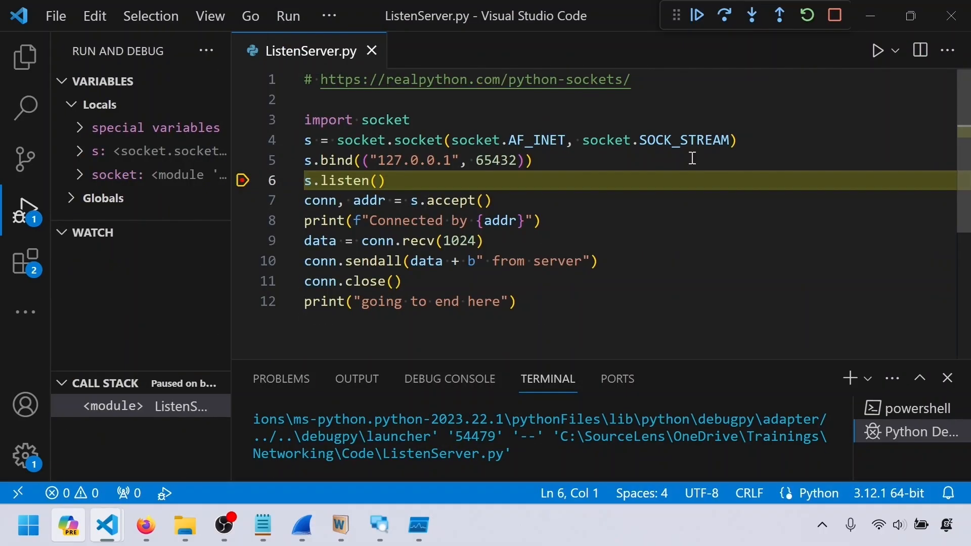
left_click(835, 17)
- Review the server code from the s.accept() line to the final print statement, plus the s.listen() call
left_click_drag(548, 299, 297, 204)
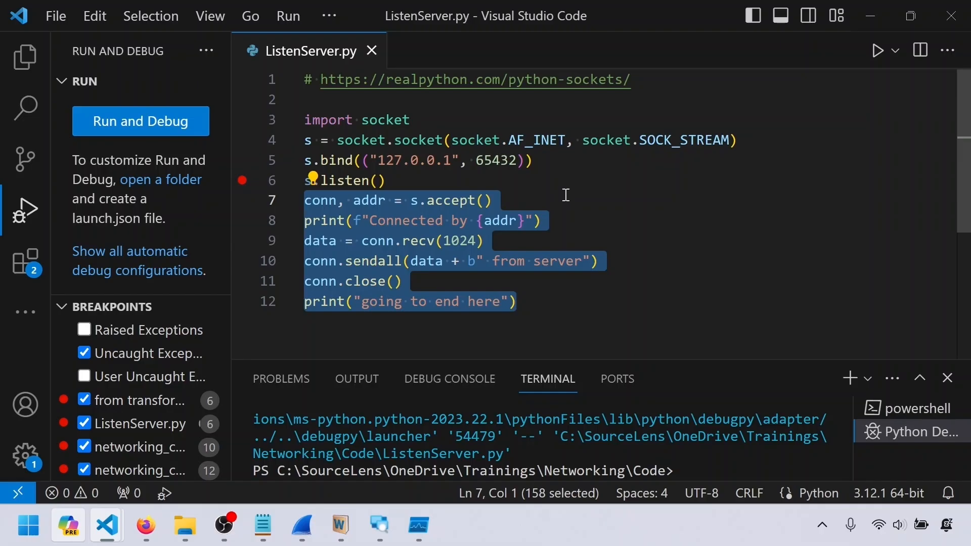
left_click(520, 302)
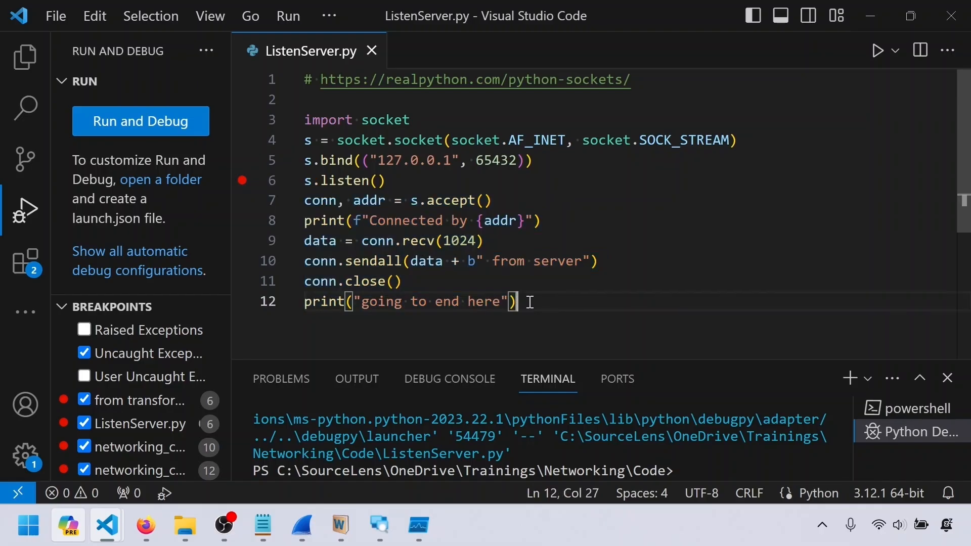
left_click_drag(510, 301, 299, 302)
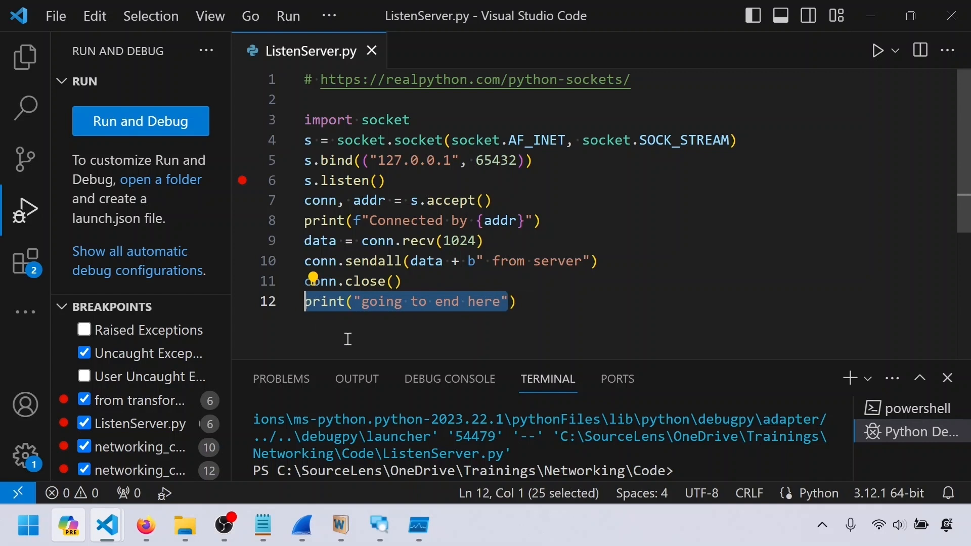
left_click(582, 303)
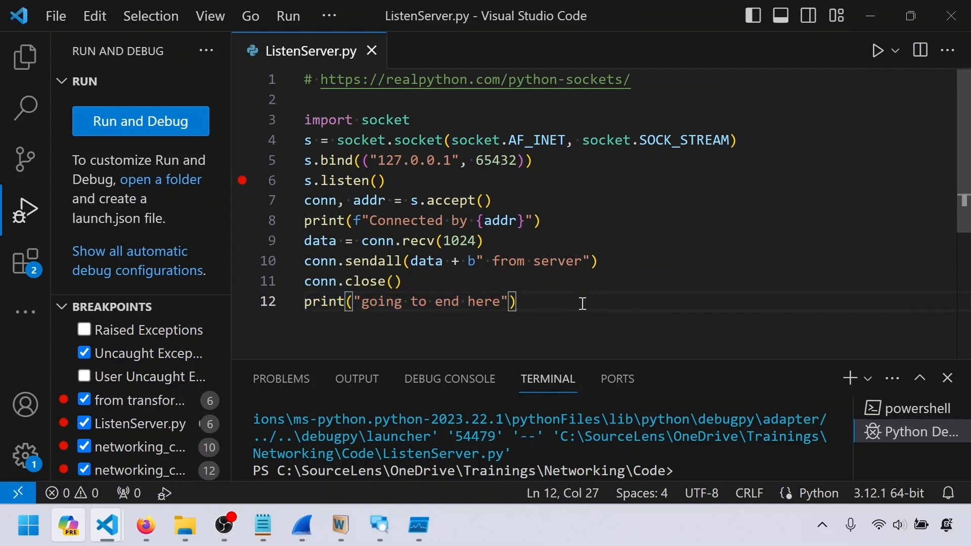
left_click_drag(387, 180, 277, 181)
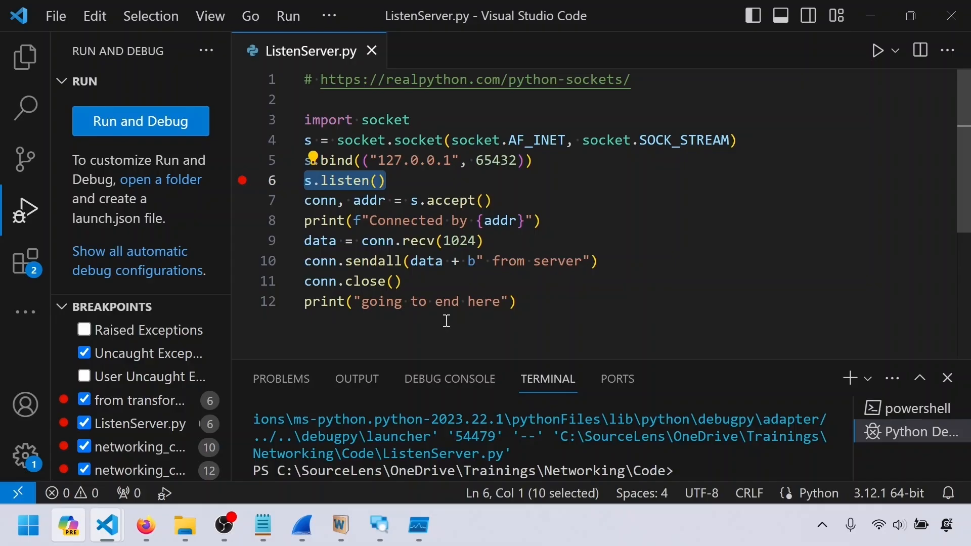
- Open Task Manager, look at the task-ending option for a Code.exe process, and minimize the window
key("ctrl+shift+Escape")
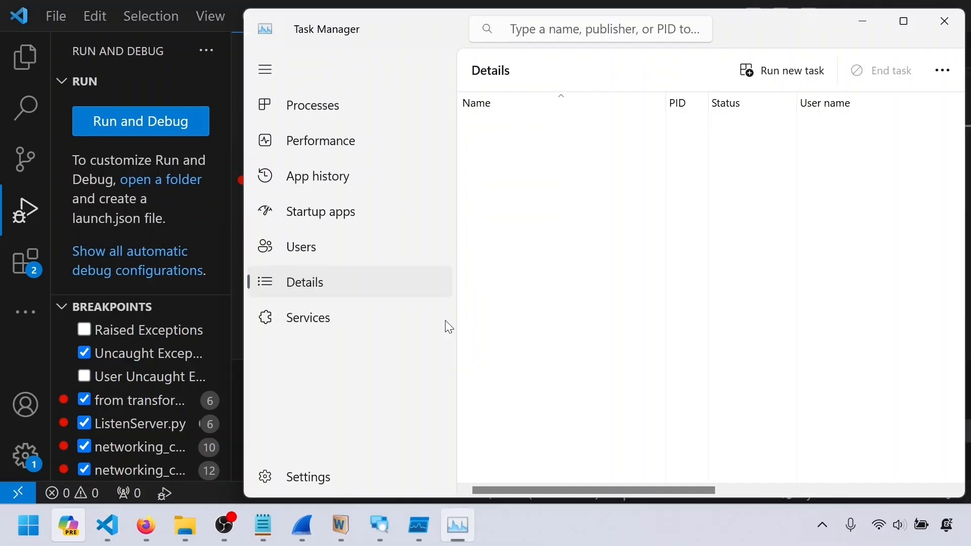
right_click(489, 245)
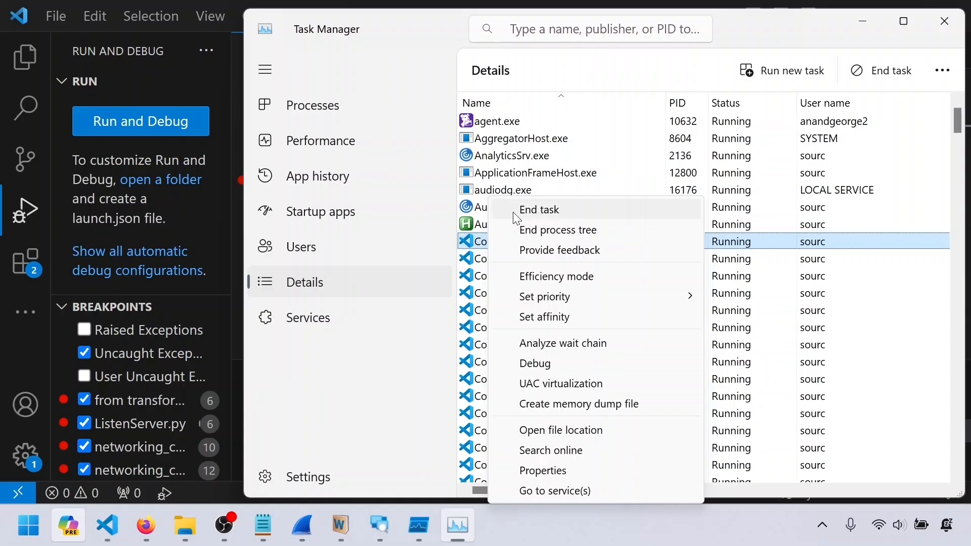
left_click(560, 211)
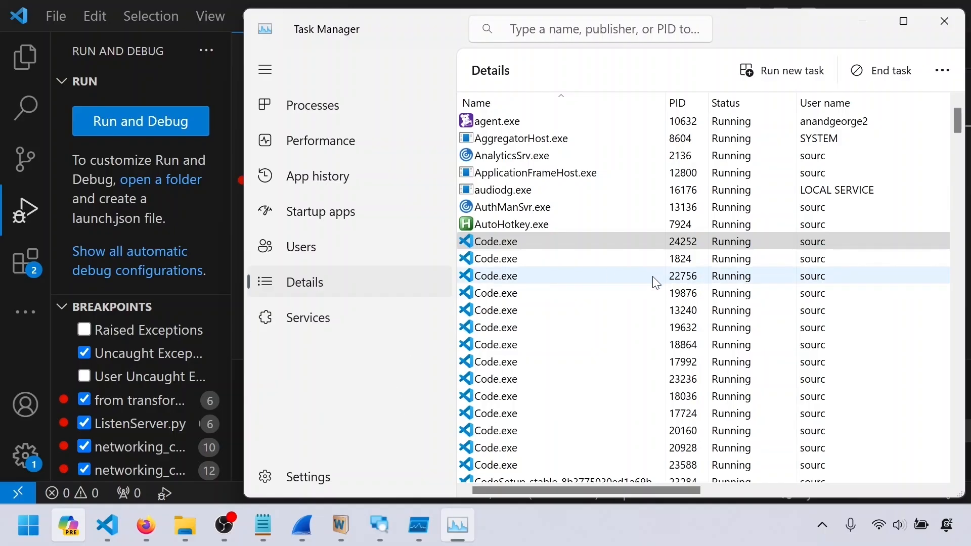
left_click(872, 24)
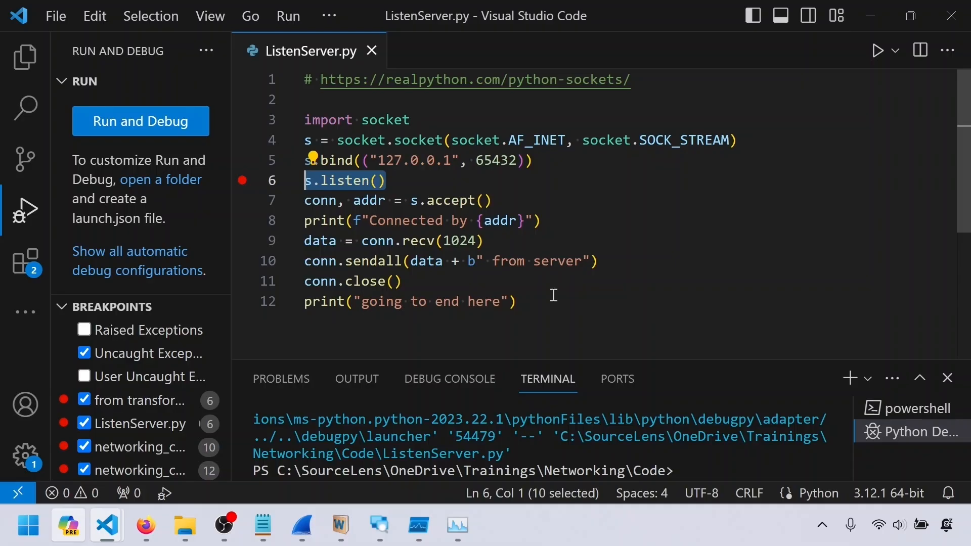
- Remove the breakpoint from the s.listen() line and start debugging ListenServer.py
left_click(288, 15)
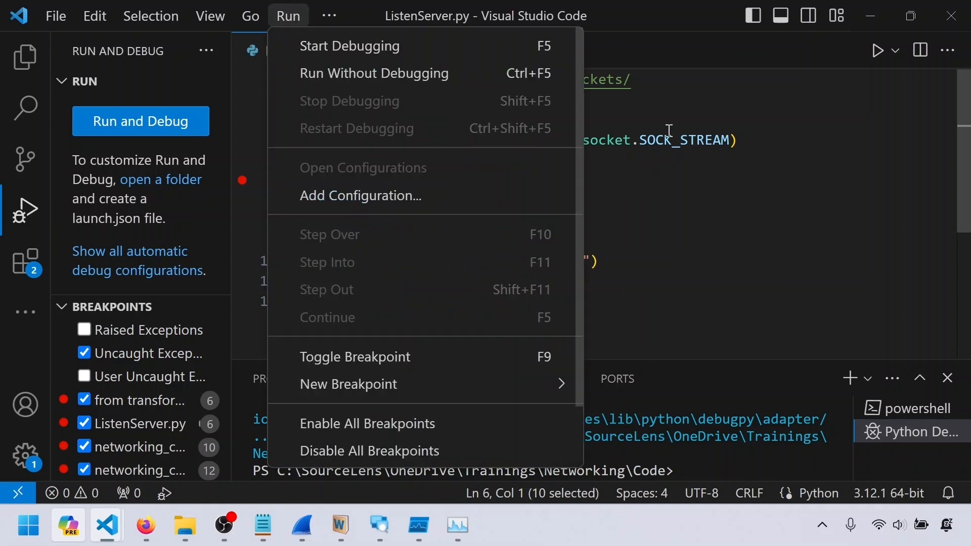
left_click(738, 251)
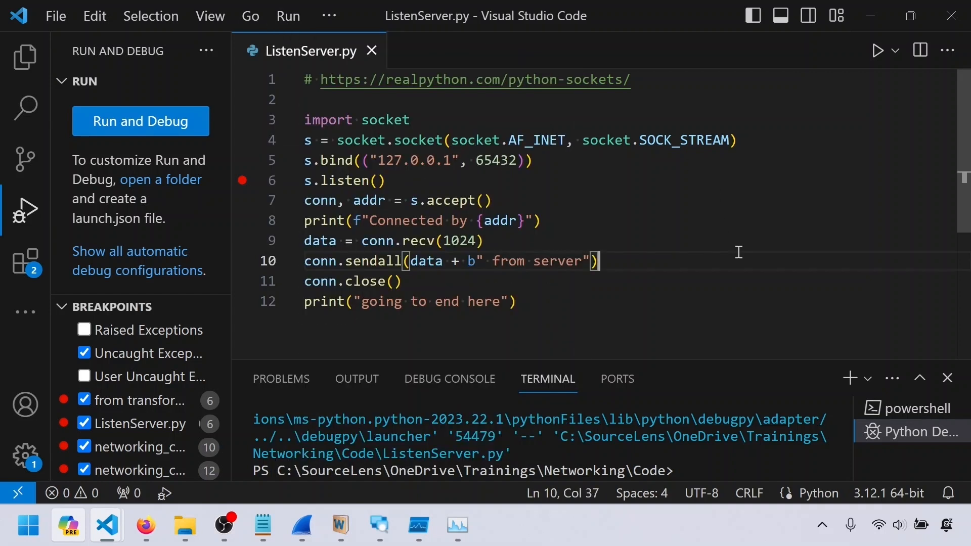
left_click(249, 179)
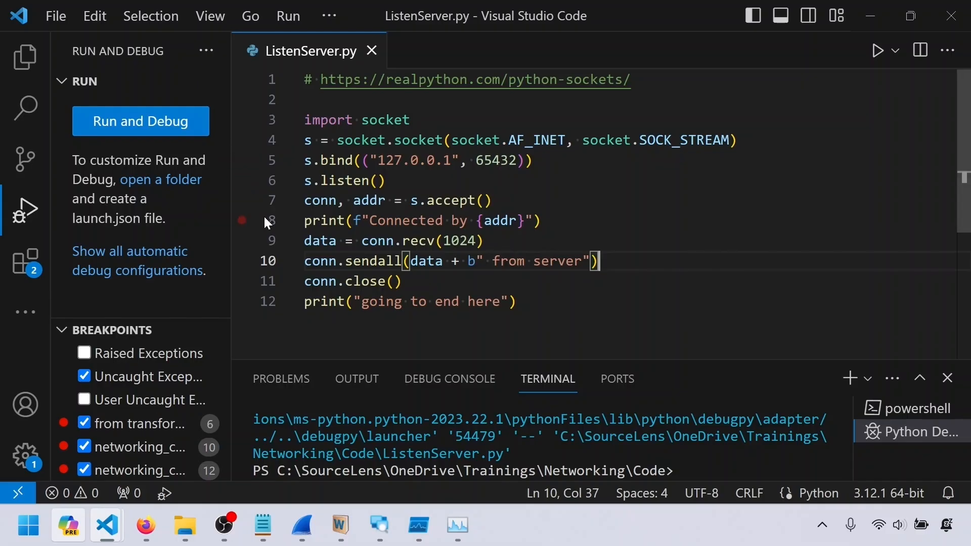
left_click(282, 20)
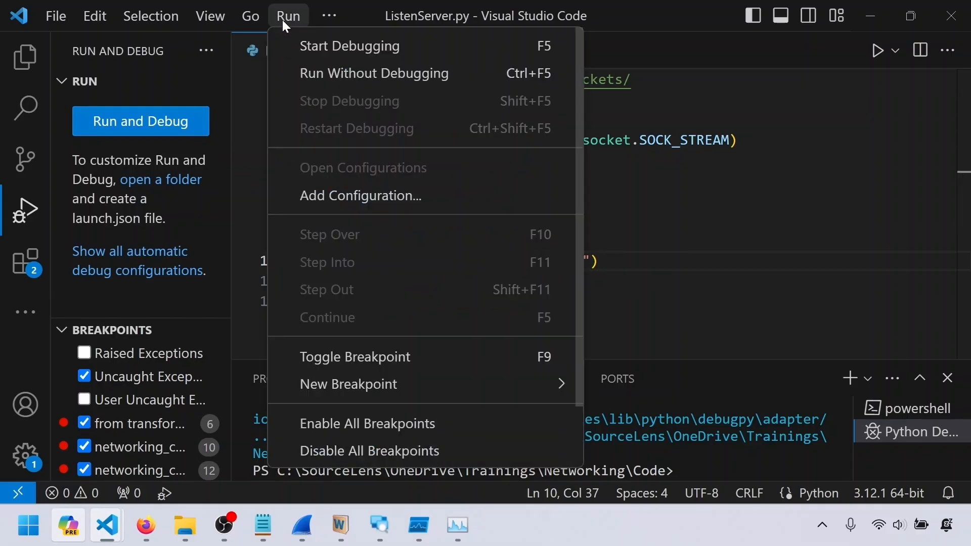
left_click(308, 51)
- Switch to Wireshark, review the tcp.port==65432 display filter on the live loopback capture, and minimize the window
key("alt+Tab")
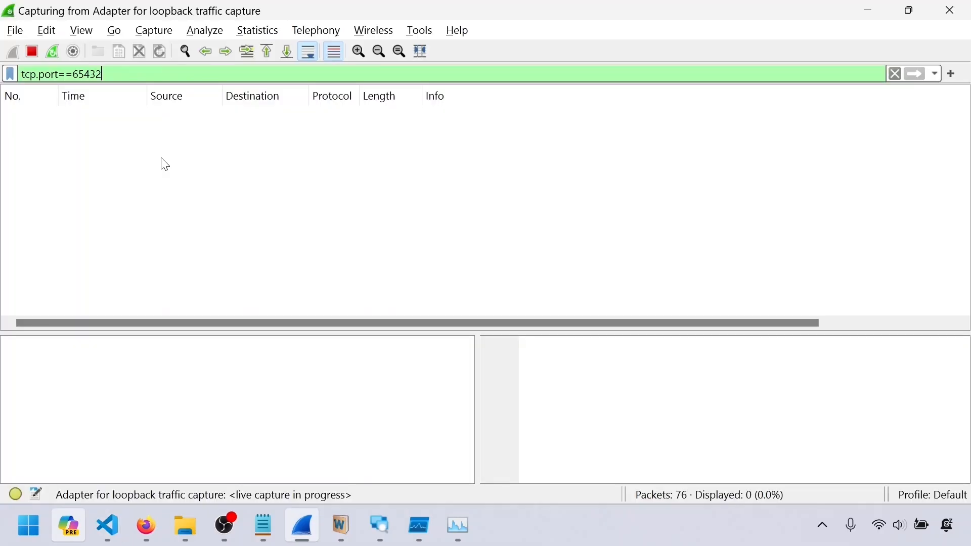
left_click_drag(104, 74, 3, 71)
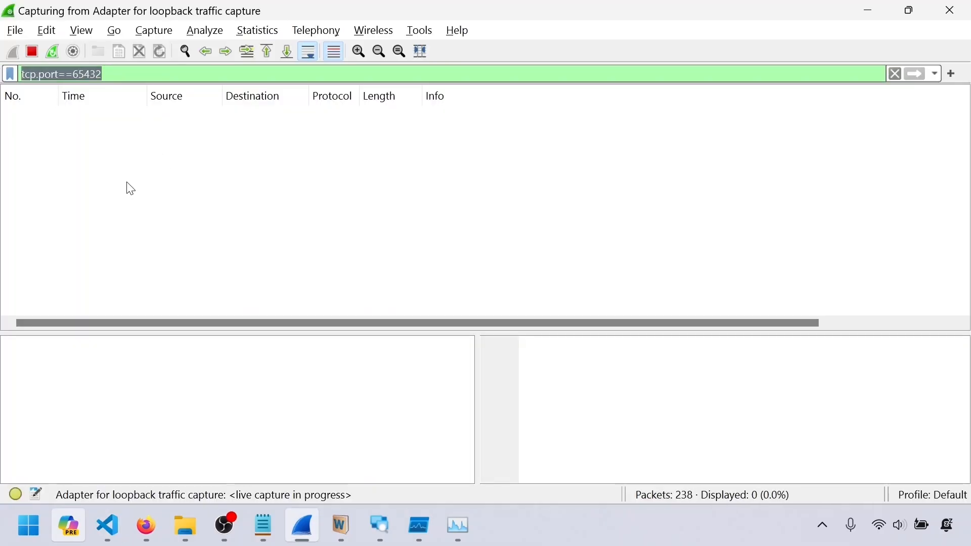
left_click(126, 74)
left_click_drag(72, 74, 20, 75)
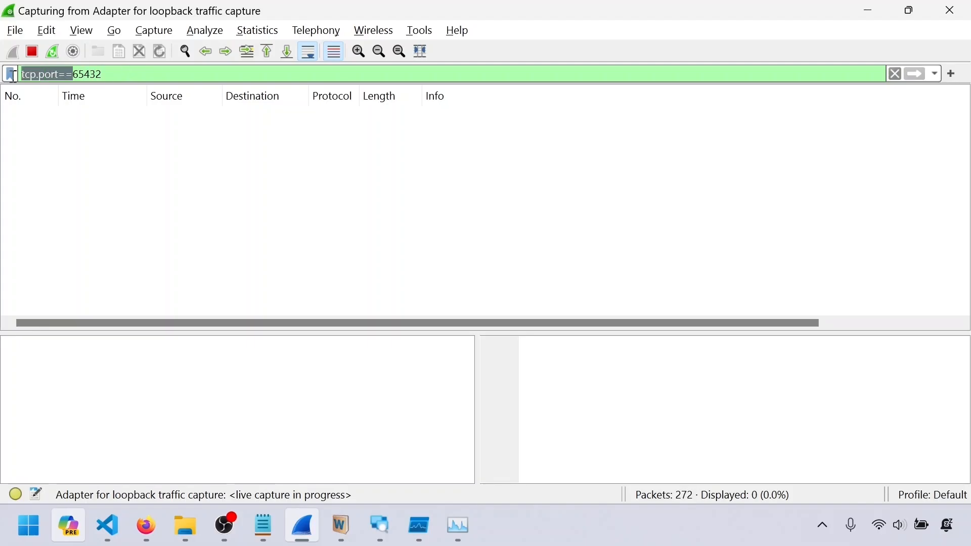
left_click_drag(104, 74, 14, 73)
left_click(75, 113)
double_click(73, 74)
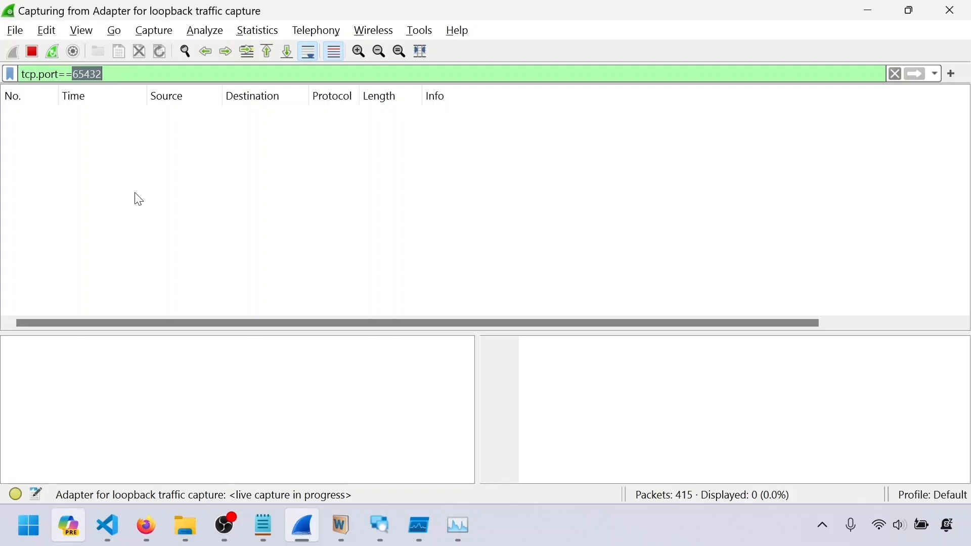
left_click(875, 14)
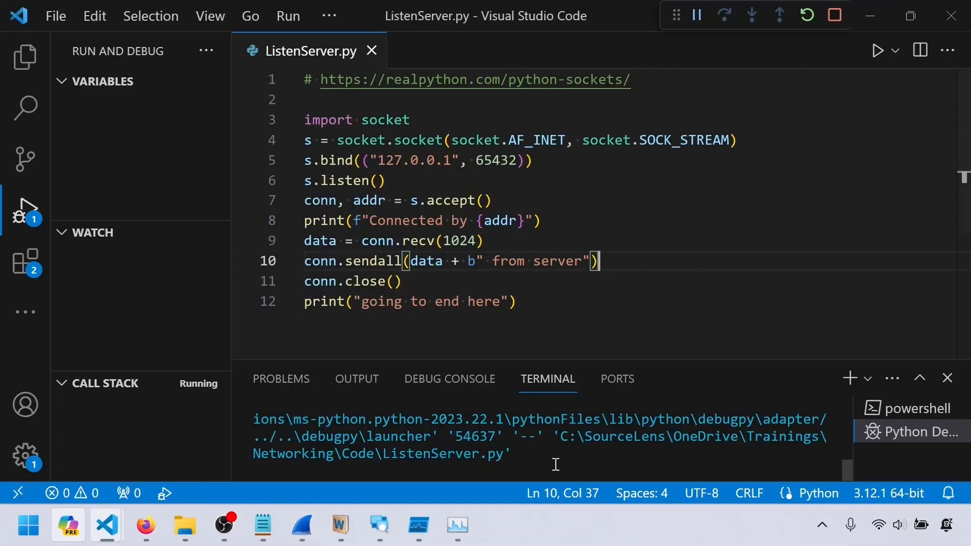
- Check the python.exe entry under the 65432 filter in TCPView, and look at the Process Monitor event window
left_click(377, 528)
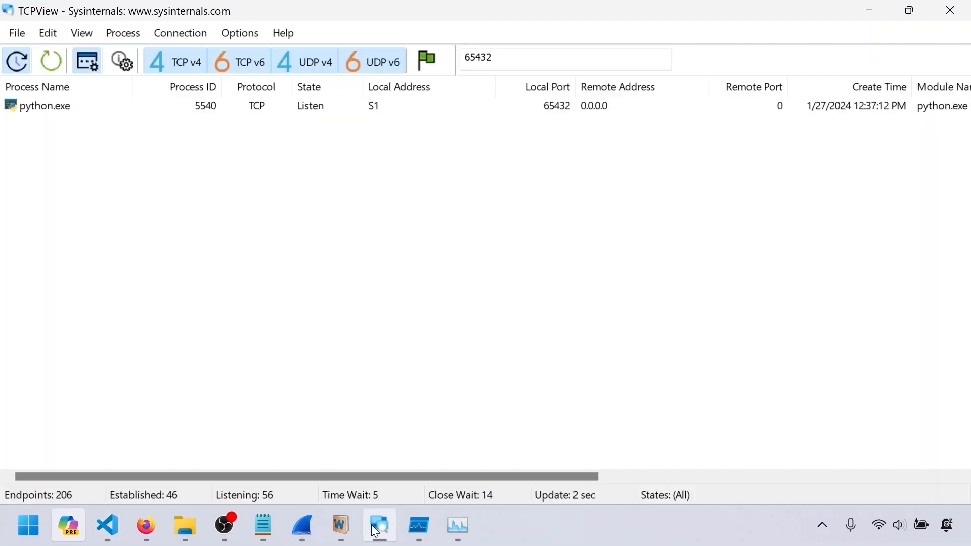
left_click(140, 108)
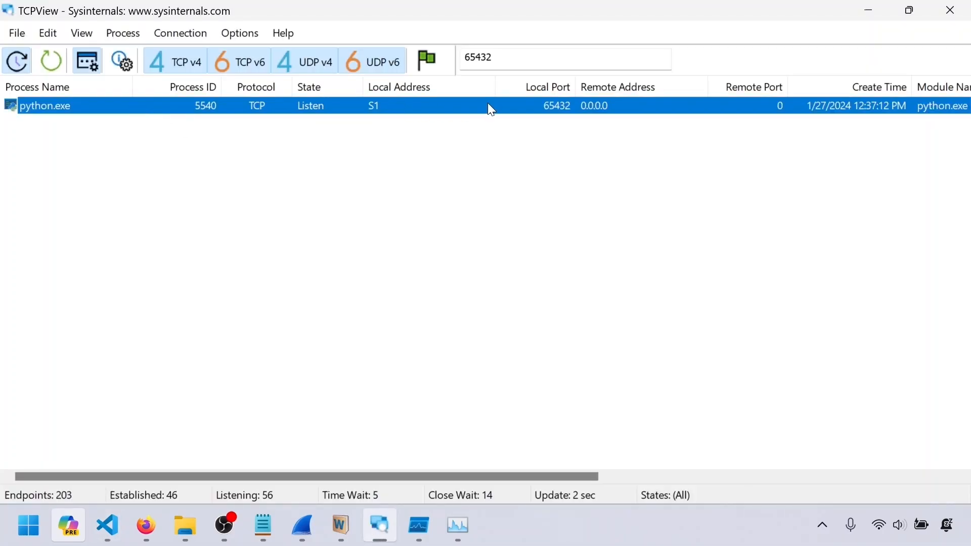
left_click(507, 59)
left_click_drag(507, 58, 452, 57)
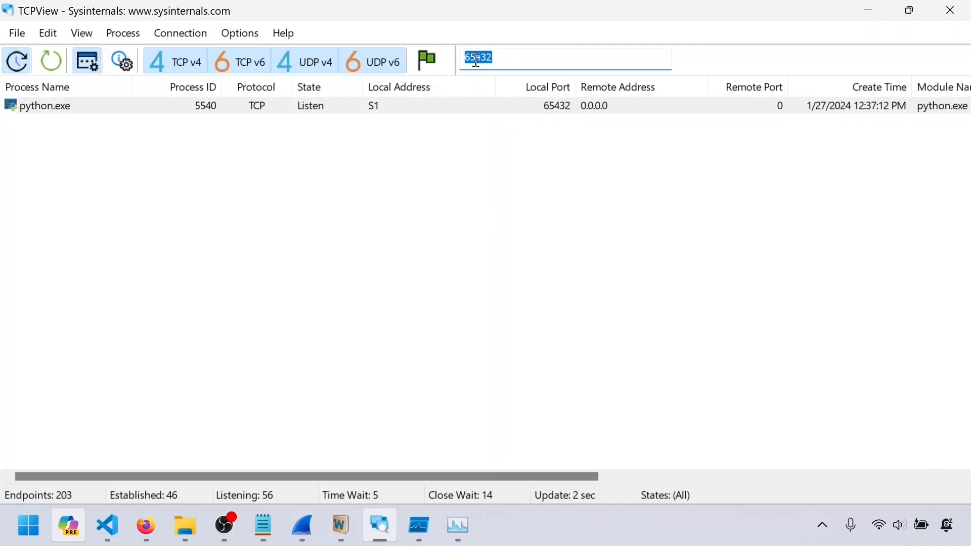
left_click(503, 56)
double_click(502, 56)
left_click(869, 11)
left_click(419, 526)
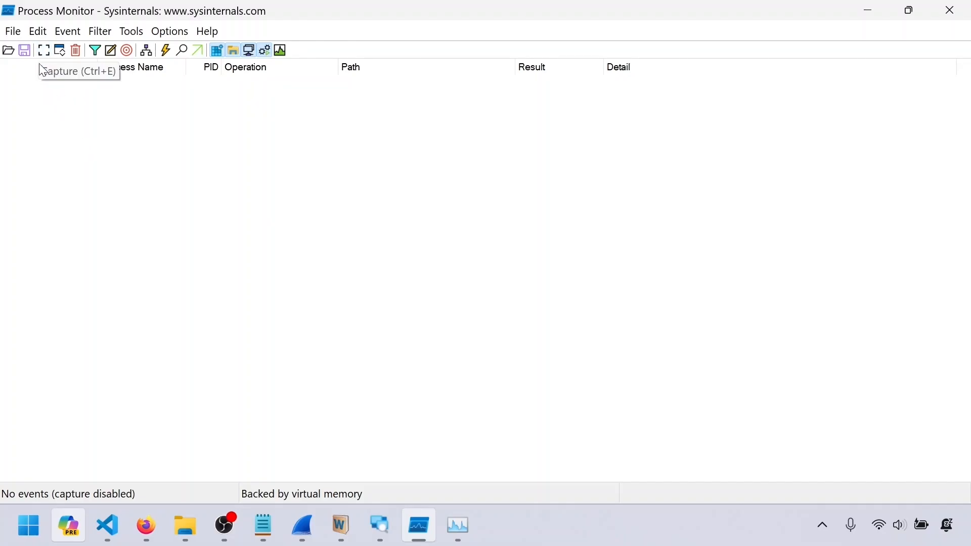
left_click(861, 9)
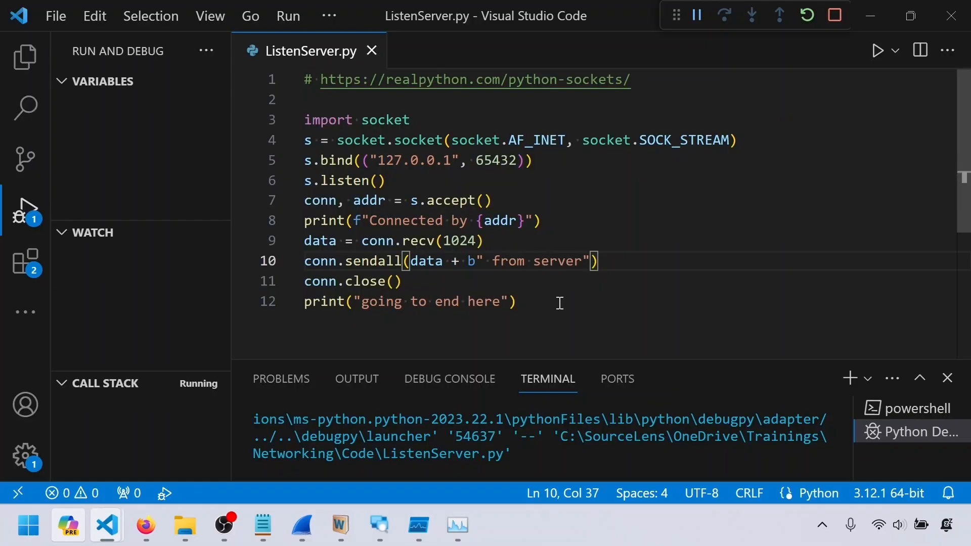
- Switch to the networking_client.py window and examine its s.sendall(b"Hello, world") line
mouse_move(107, 526)
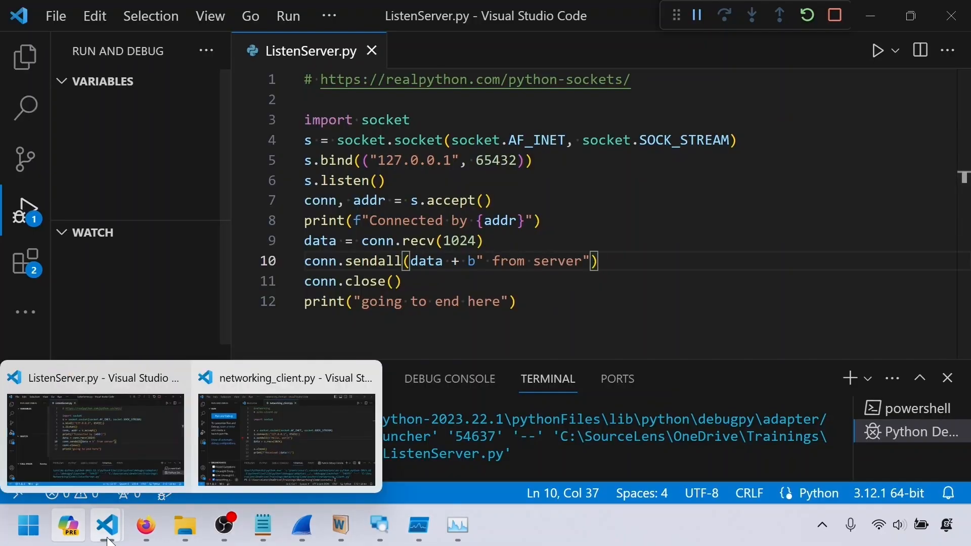
left_click(344, 460)
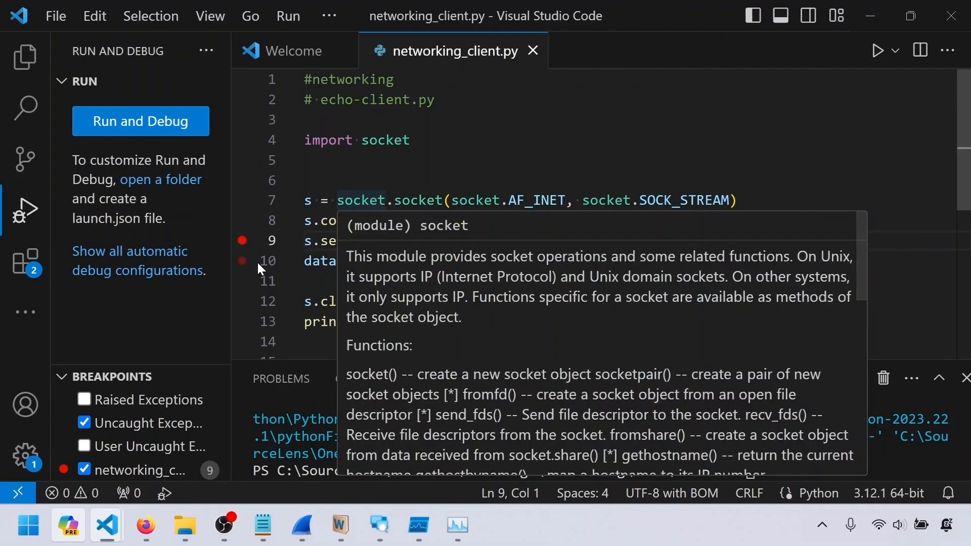
left_click_drag(538, 241, 257, 245)
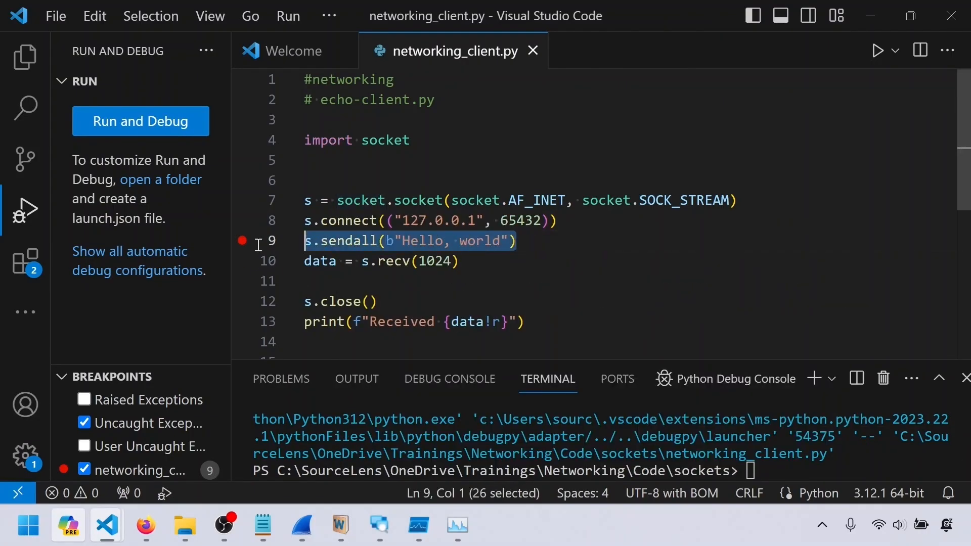
- Start debugging networking_client.py, and inspect the SYN, SYN-ACK and ACK packets captured in Wireshark
left_click(288, 16)
left_click(309, 48)
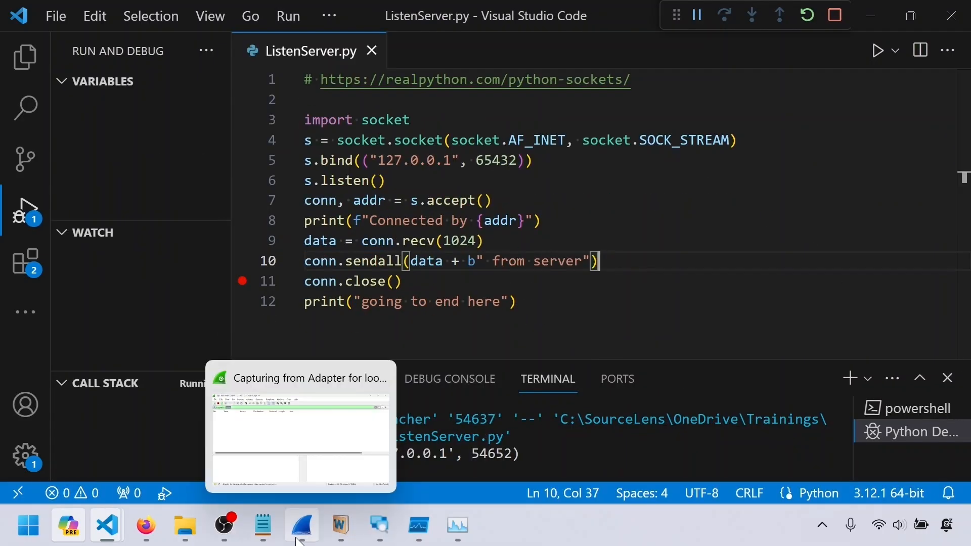
left_click(297, 540)
left_click(556, 132)
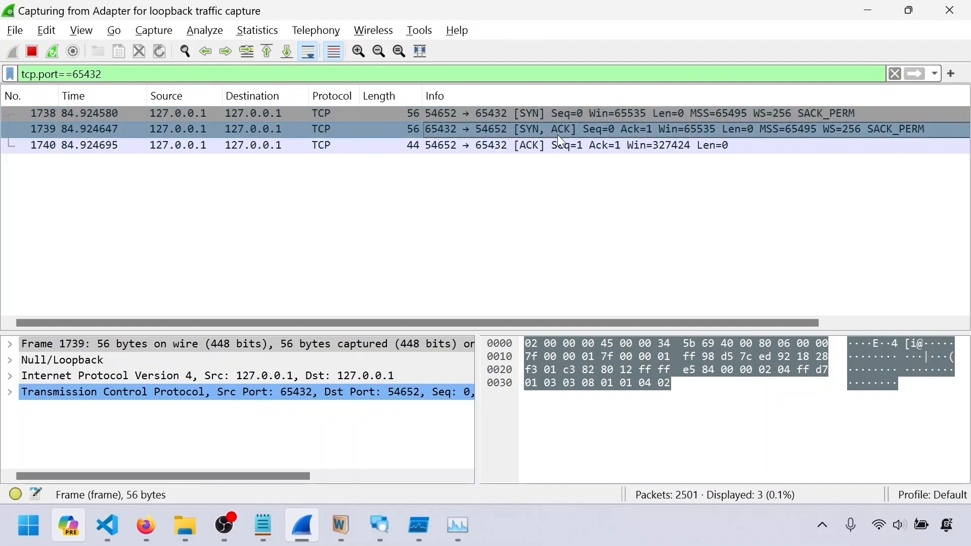
left_click(557, 144)
left_click(550, 124)
left_click(557, 147)
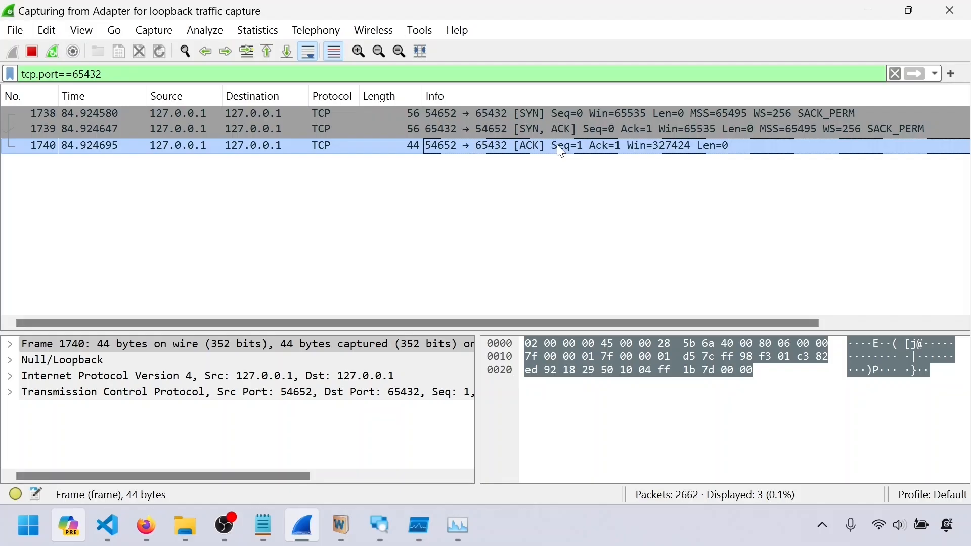
- Return to the networking_client.py window, review its s.connect and s.sendall lines, and stop the client's debug session
key("alt+Tab")
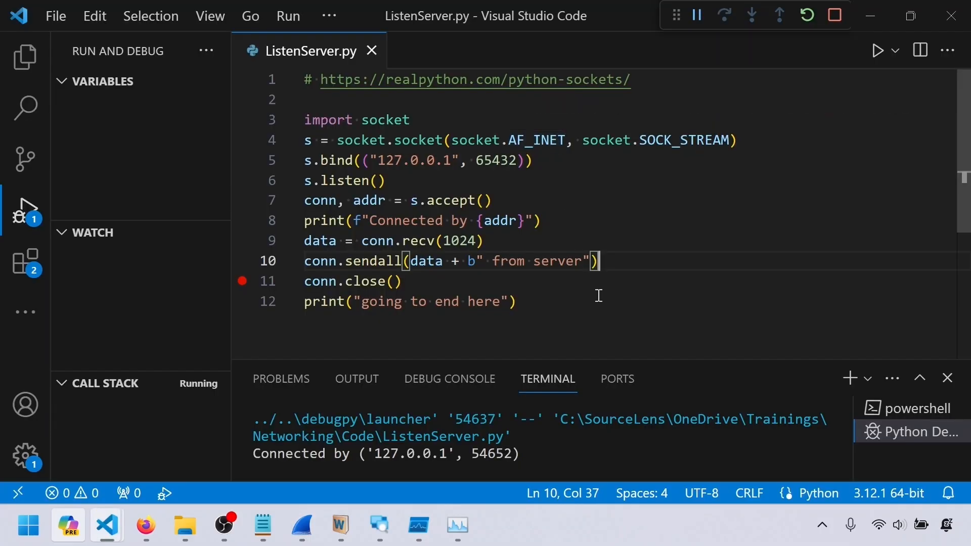
mouse_move(117, 529)
left_click(312, 422)
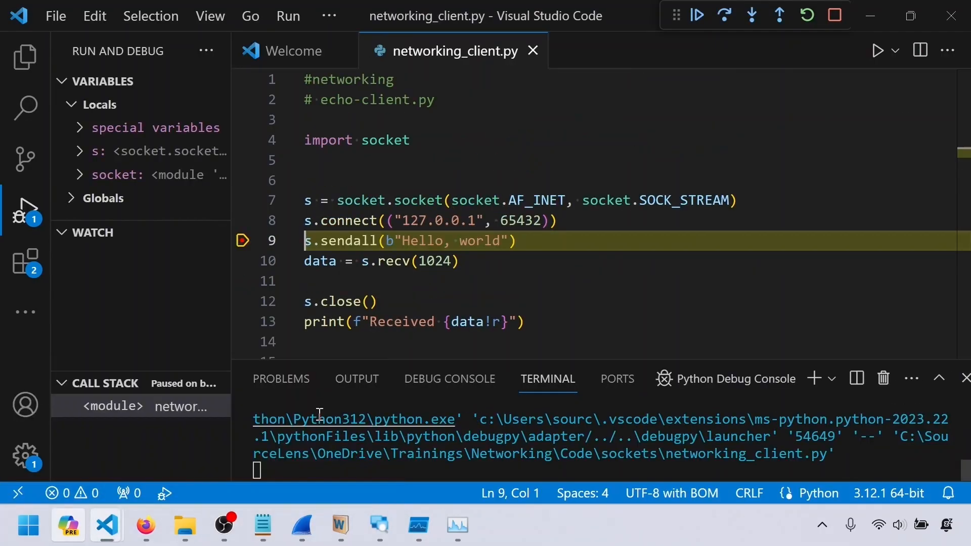
left_click_drag(537, 241, 272, 242)
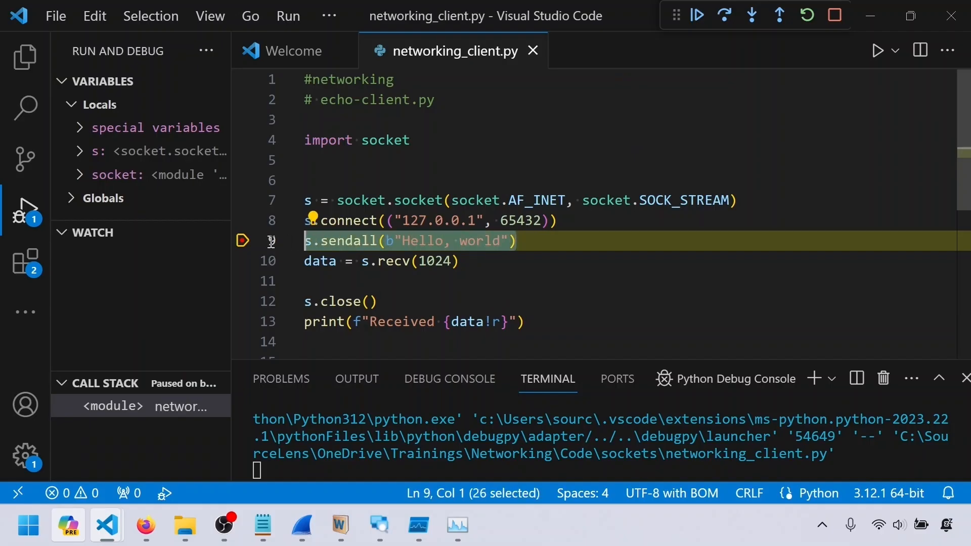
left_click_drag(555, 220, 296, 221)
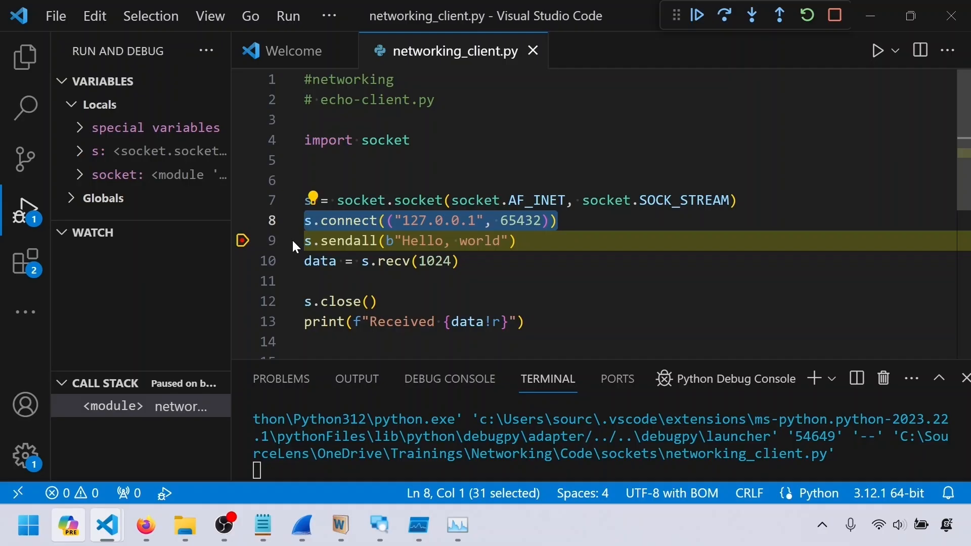
left_click(835, 16)
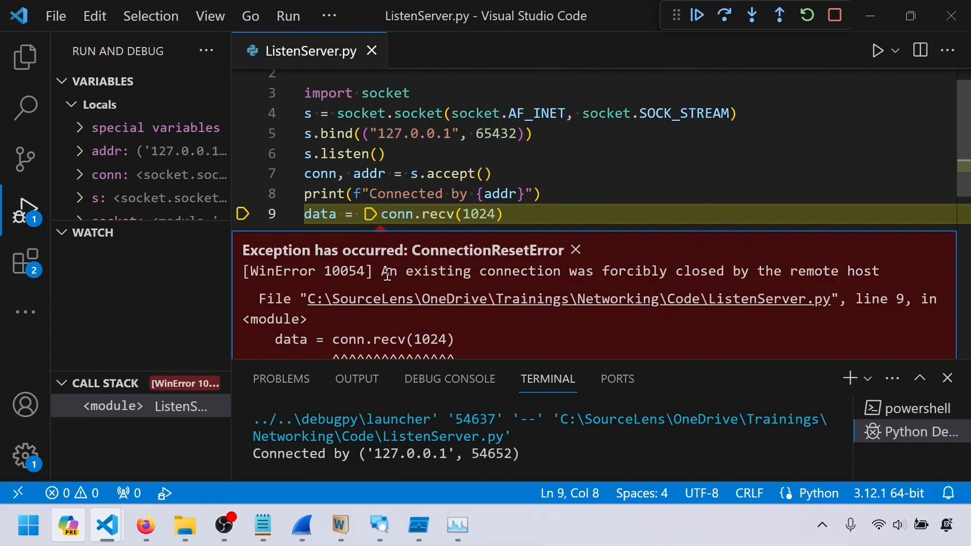
- Read the exception message in ListenServer.py, and examine the handshake and RST, ACK packets in Wireshark
left_click_drag(381, 273, 882, 275)
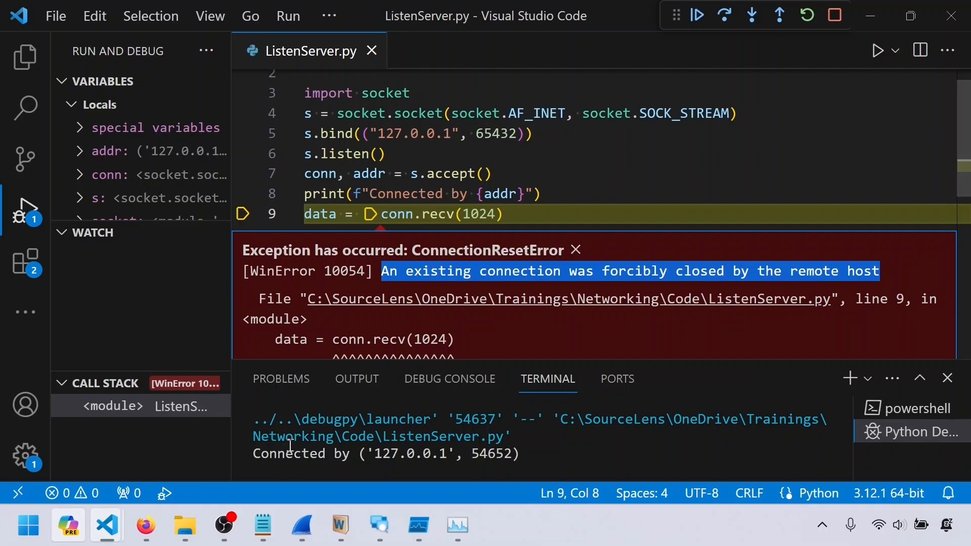
key("alt+Tab")
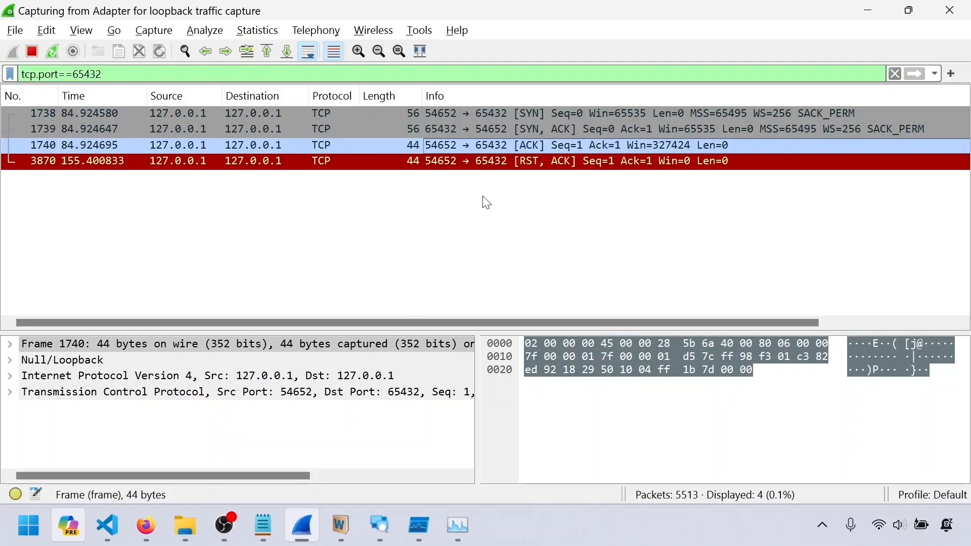
left_click(490, 118)
left_click(493, 128)
left_click(524, 146)
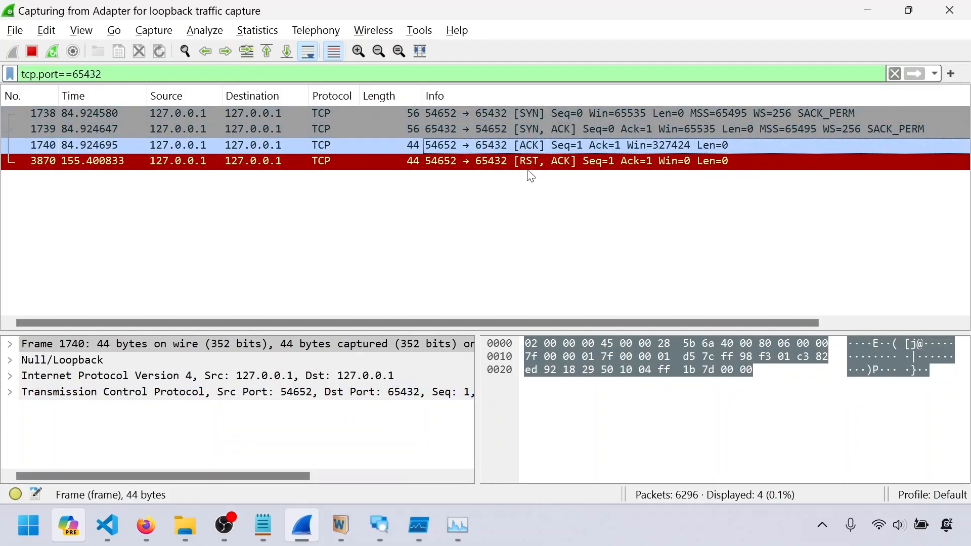
left_click(527, 161)
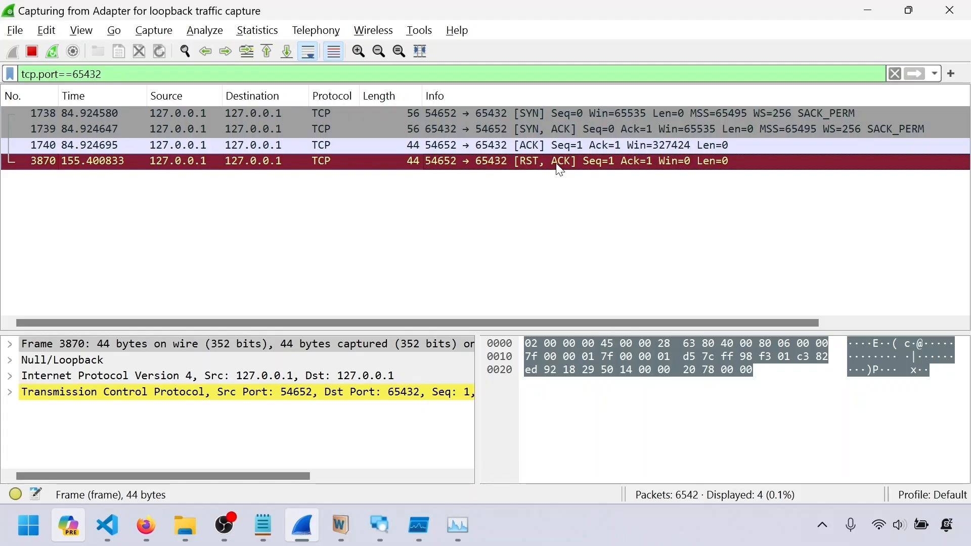
- Review the s.sendall line in networking_client.py, and restart the Wireshark loopback capture, discarding the captured packets
key("alt+Tab")
left_click_drag(515, 241, 302, 245)
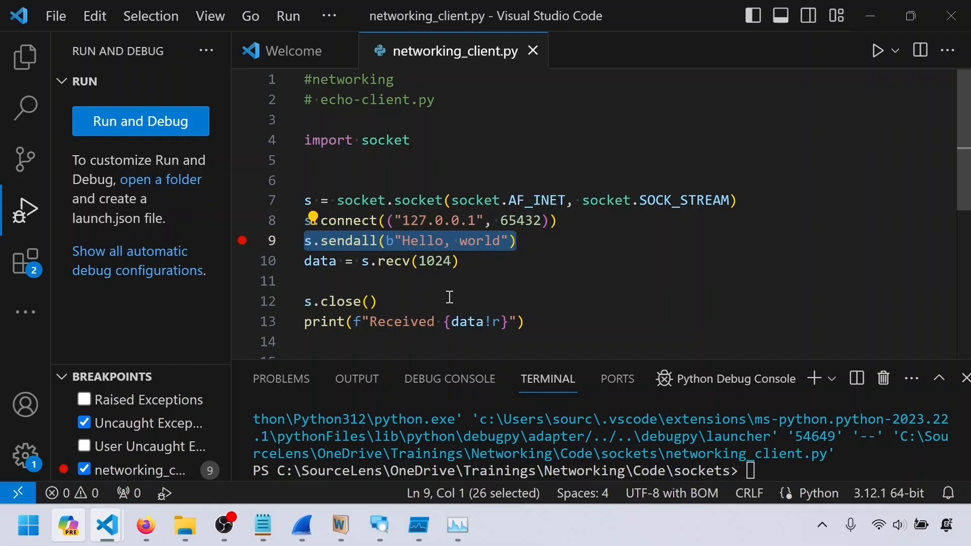
key("alt+Tab")
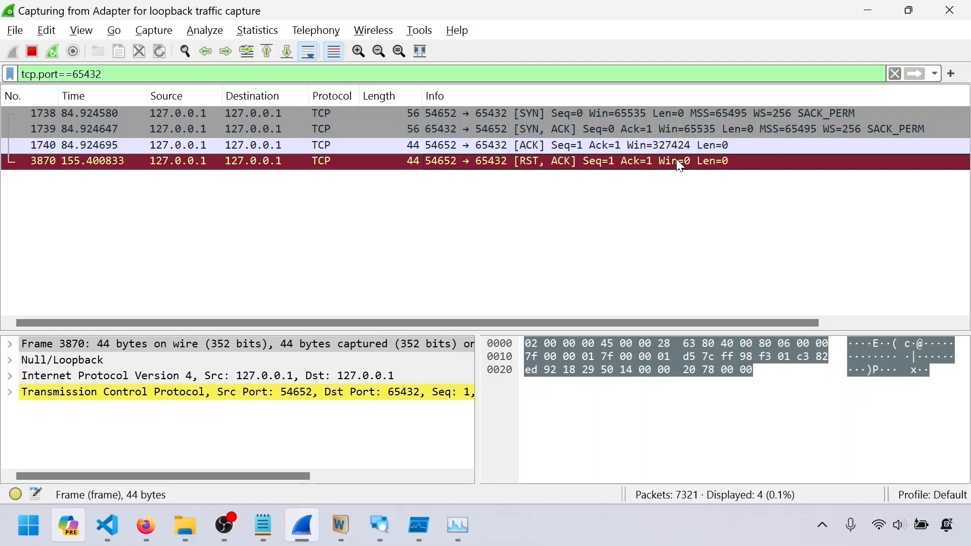
left_click(51, 49)
left_click(536, 273)
- Restart debugging of ListenServer.py and move its breakpoint from the conn.close() line to the data = conn.recv(1024) line
mouse_move(108, 526)
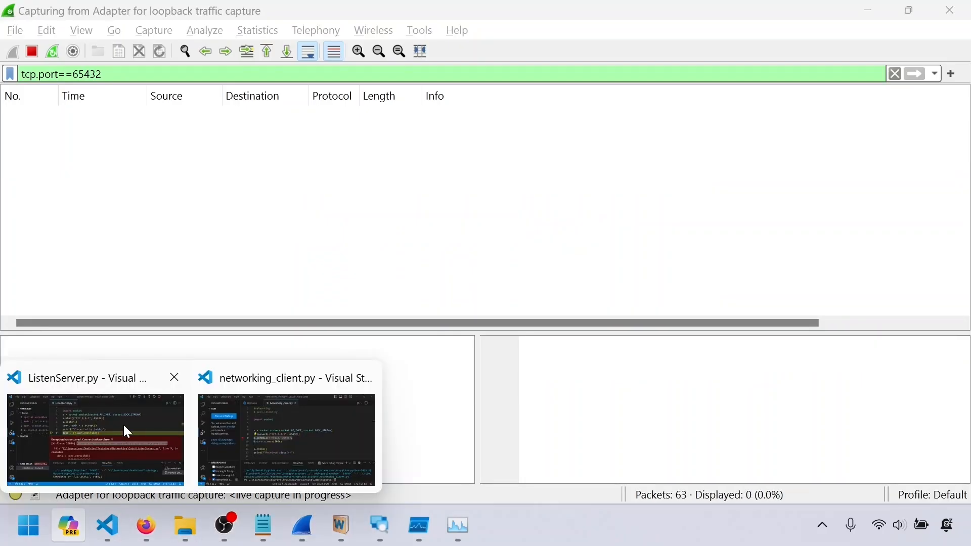
left_click(123, 427)
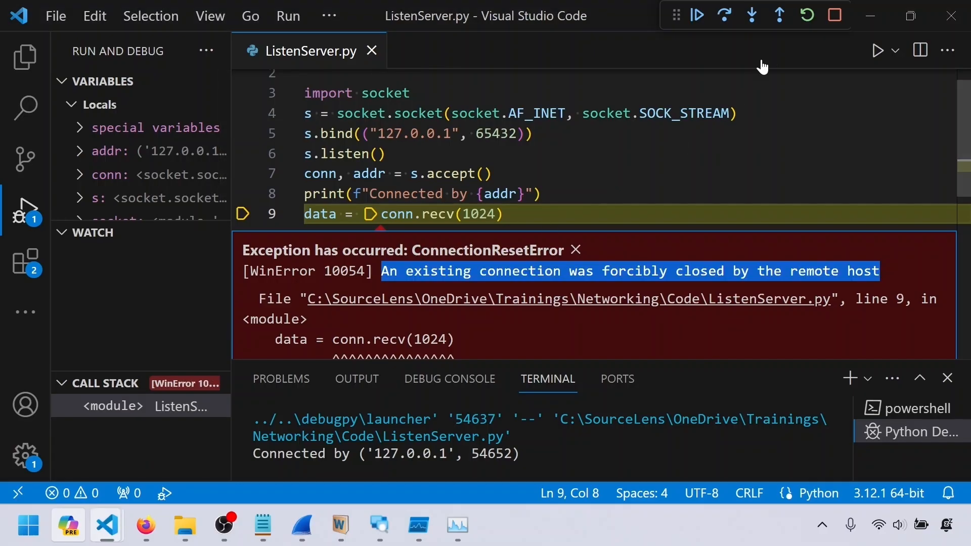
left_click(807, 16)
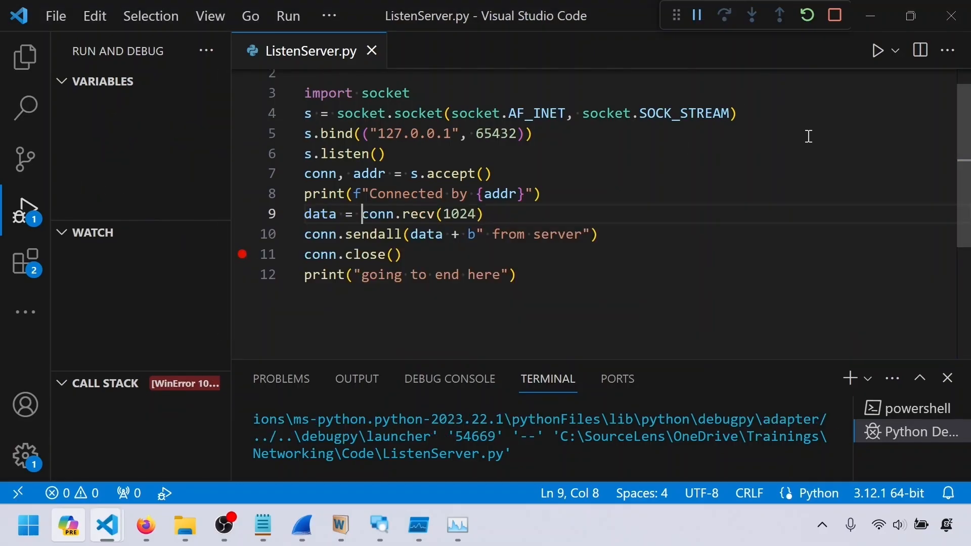
left_click(243, 255)
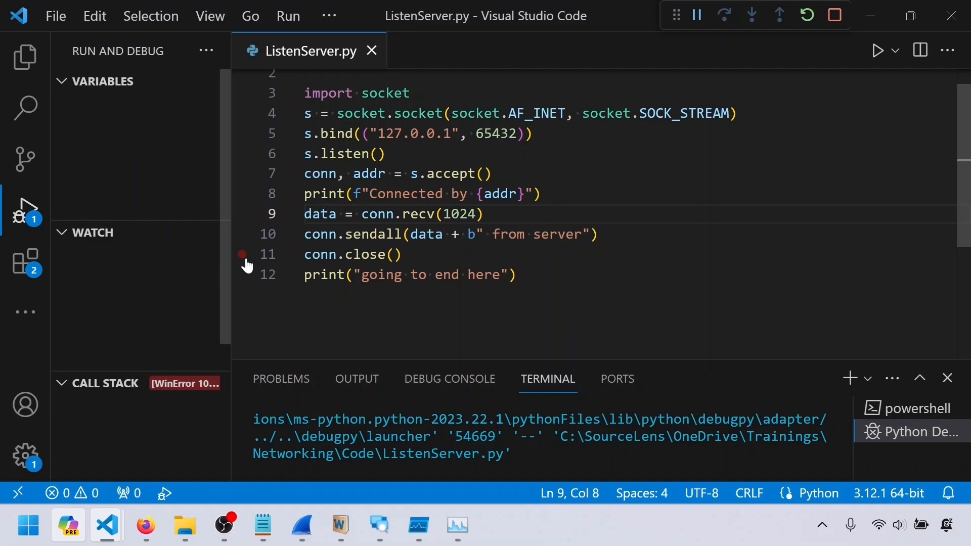
left_click(243, 216)
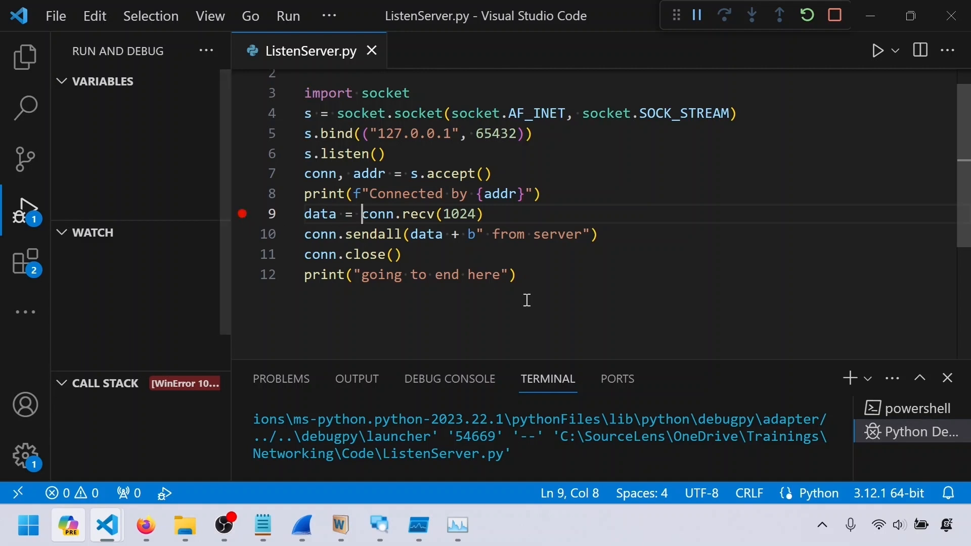
- Debug networking_client.py again and check the new connection's three handshake packets in Wireshark
left_click(112, 534)
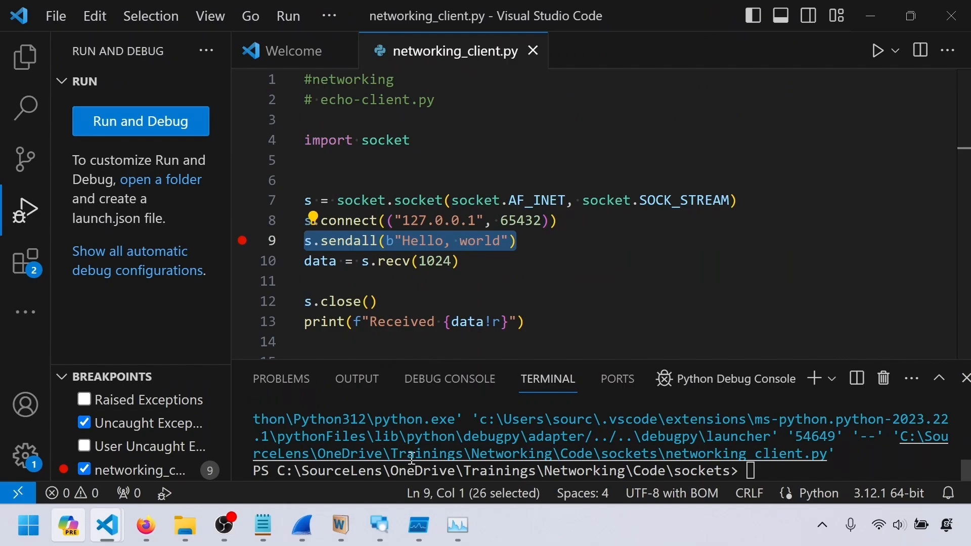
left_click(288, 16)
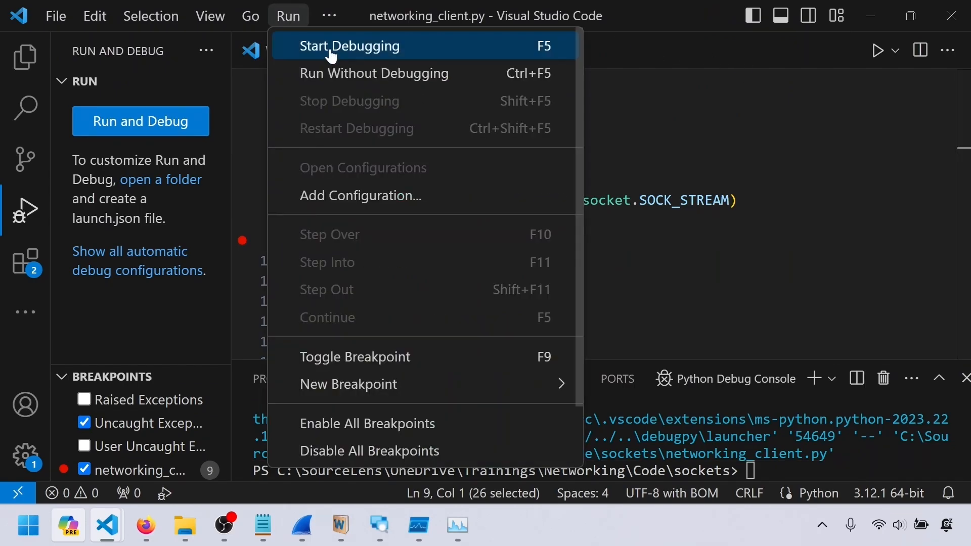
left_click(323, 48)
left_click(302, 526)
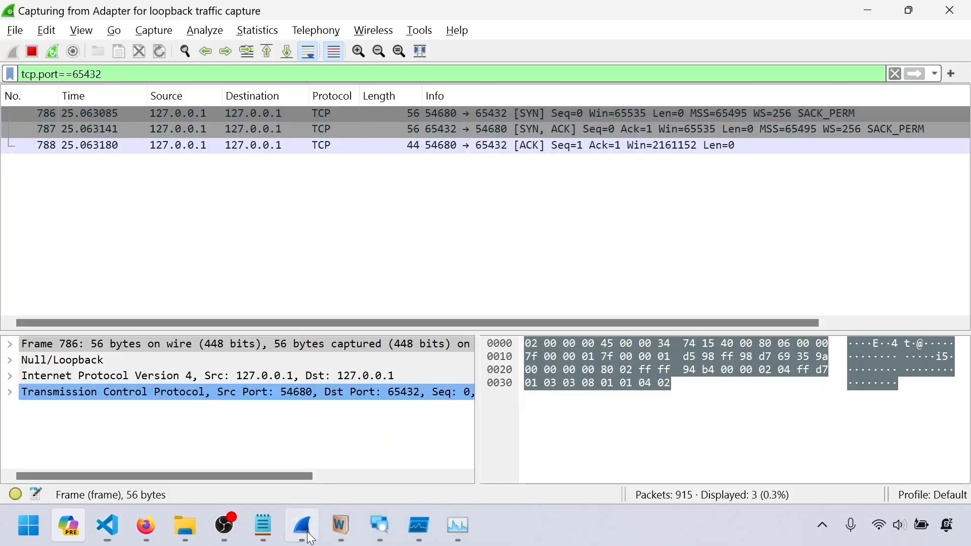
left_click(511, 124)
left_click(511, 144)
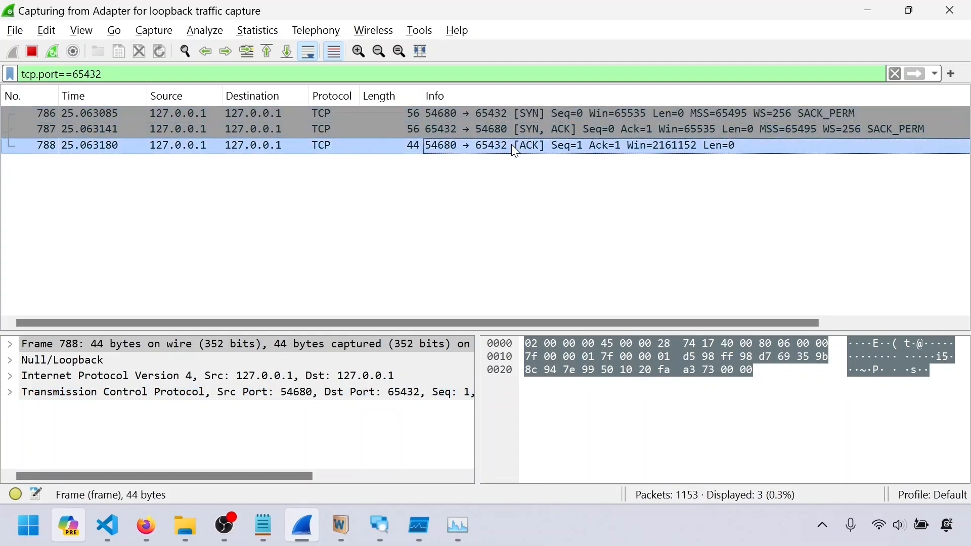
- Minimize Wireshark, review the s.accept() line in ListenServer.py, and step over the data = conn.recv(1024) line
left_click(868, 10)
left_click_drag(503, 174, 305, 151)
left_click(542, 173)
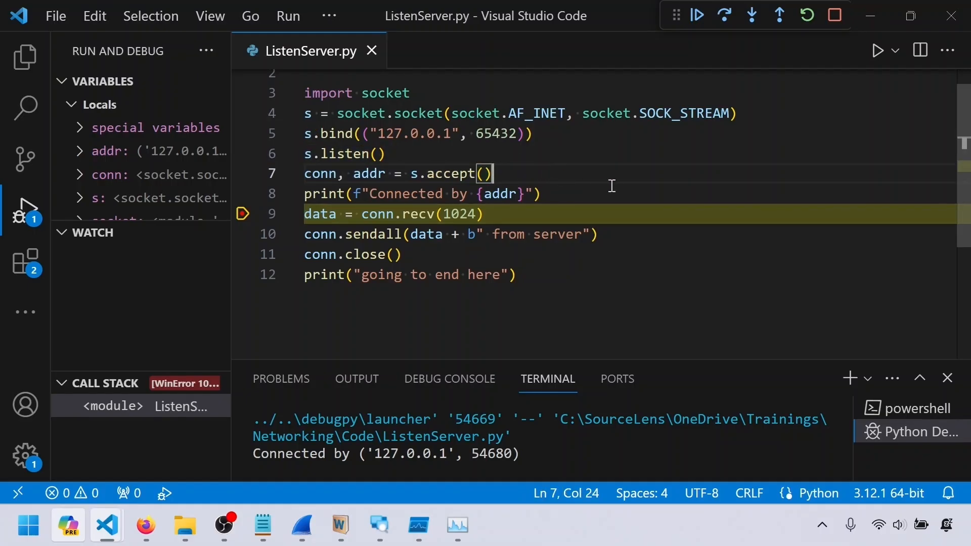
left_click(724, 15)
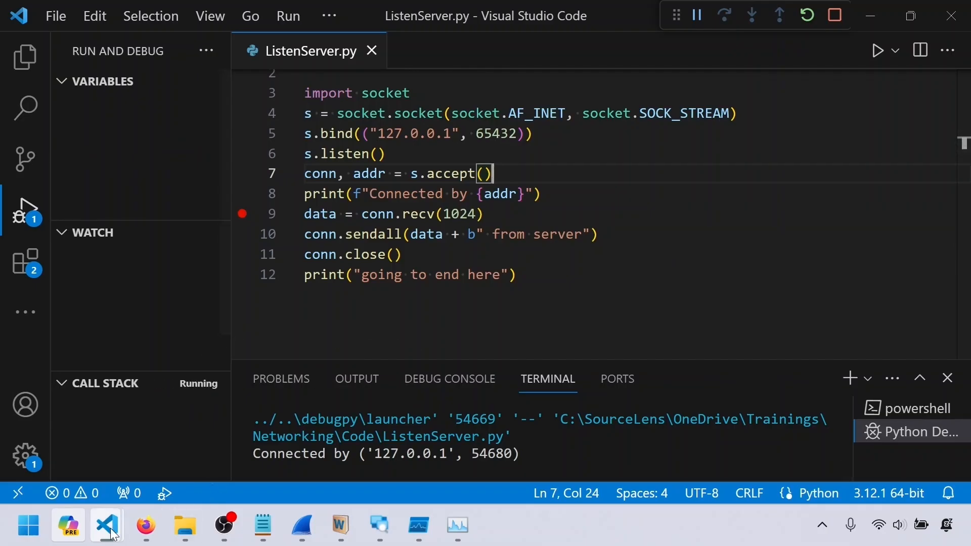
- Step over the s.sendall line in networking_client.py, and inspect the value of the data variable in ListenServer.py
mouse_move(114, 534)
left_click(283, 435)
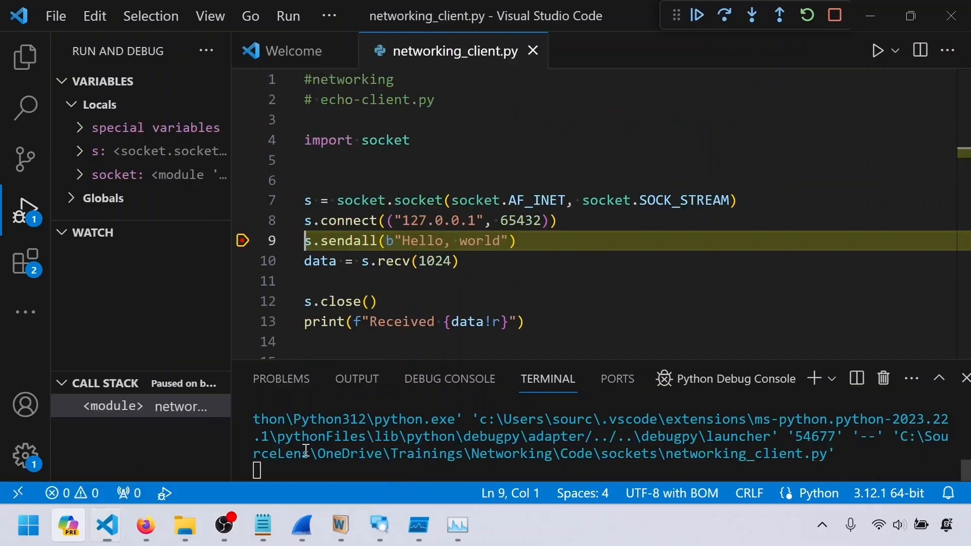
left_click(724, 15)
mouse_move(316, 214)
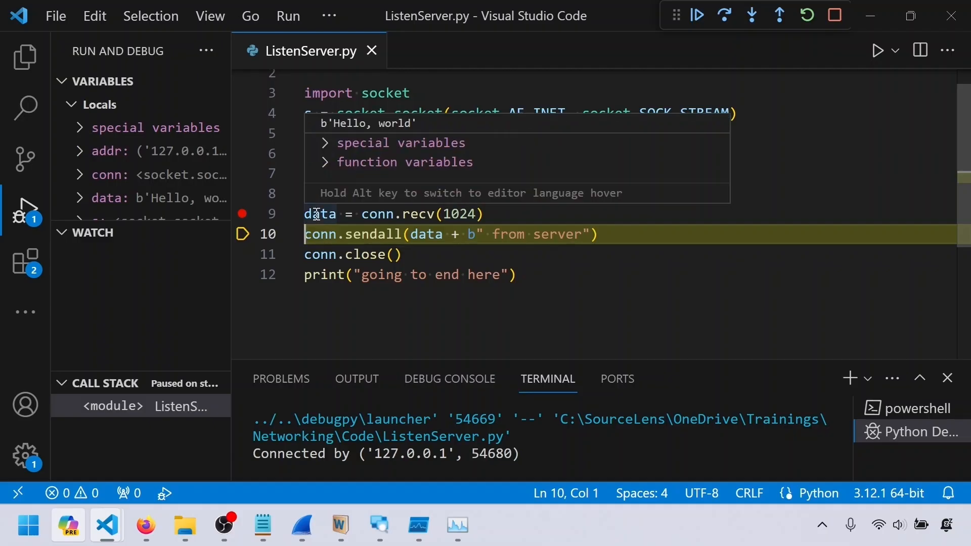
left_click(331, 112)
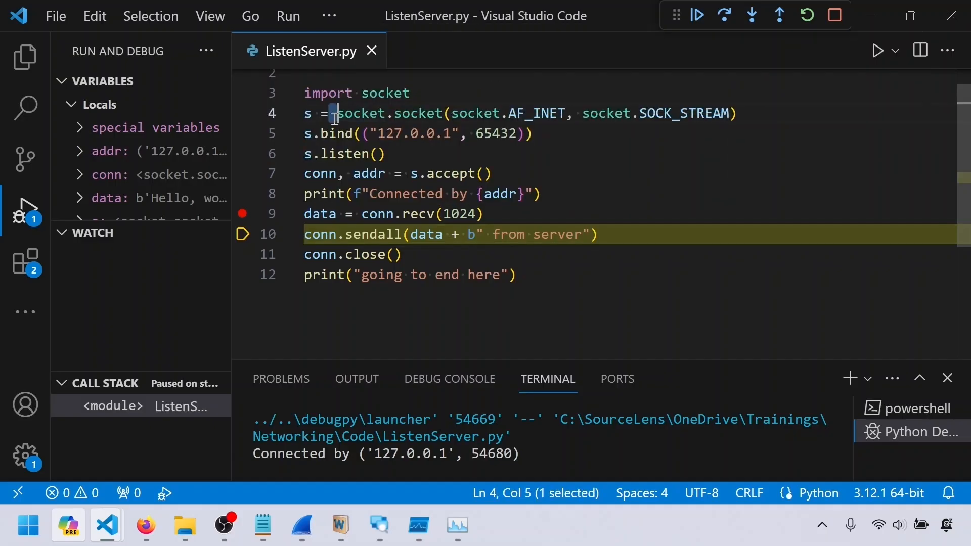
left_click(598, 282)
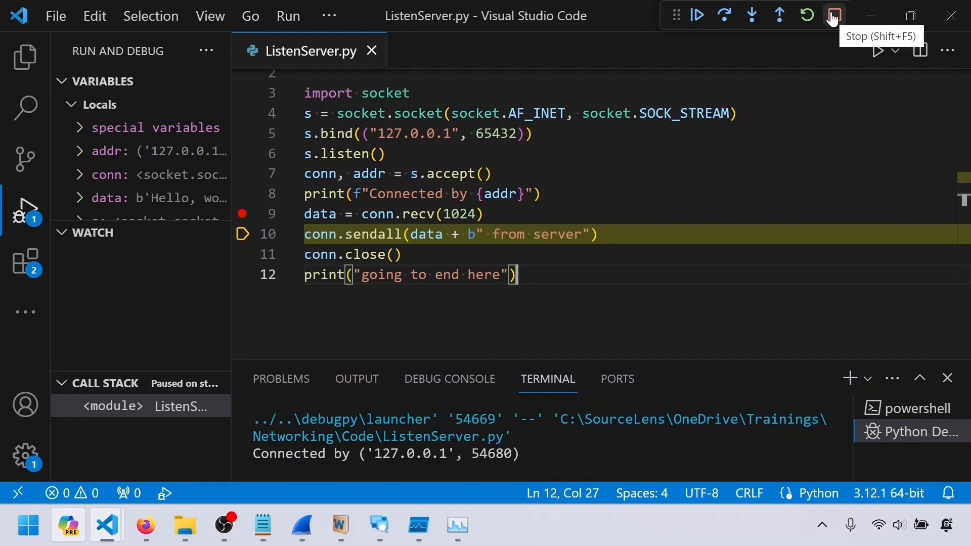
- Arrange the ListenServer.py and Wireshark windows side by side
key("alt+Tab")
left_click_drag(618, 11, 178, 5)
left_click_drag(554, 13, 289, 33)
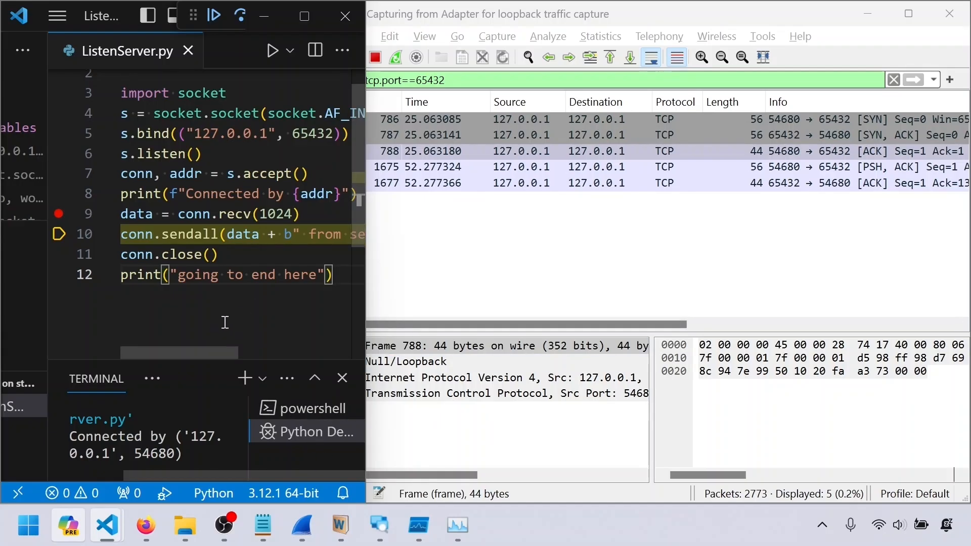
- Examine the PSH, ACK packet's data payload in the Wireshark hex and ASCII view, and select the server's ACK reply
left_click_drag(528, 323, 658, 317)
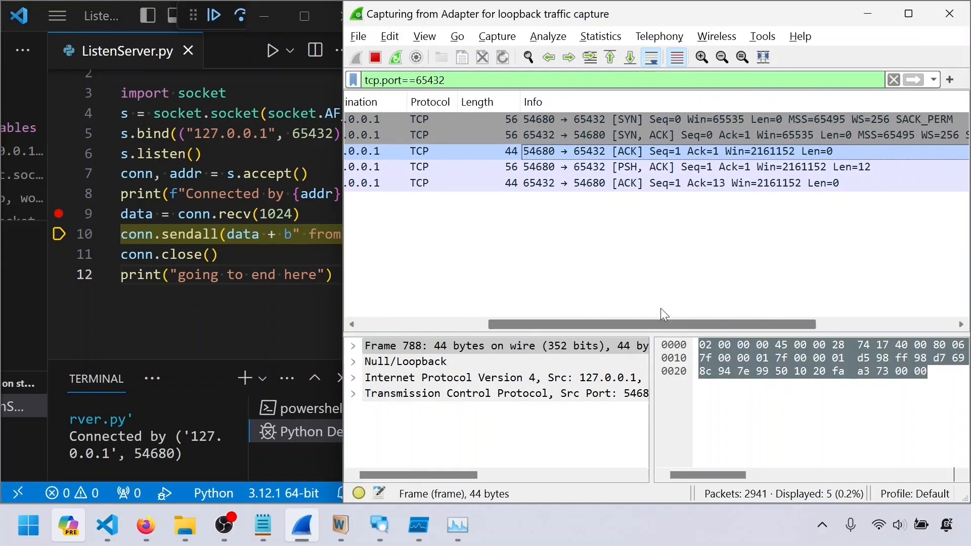
left_click(647, 168)
left_click(647, 183)
left_click(647, 171)
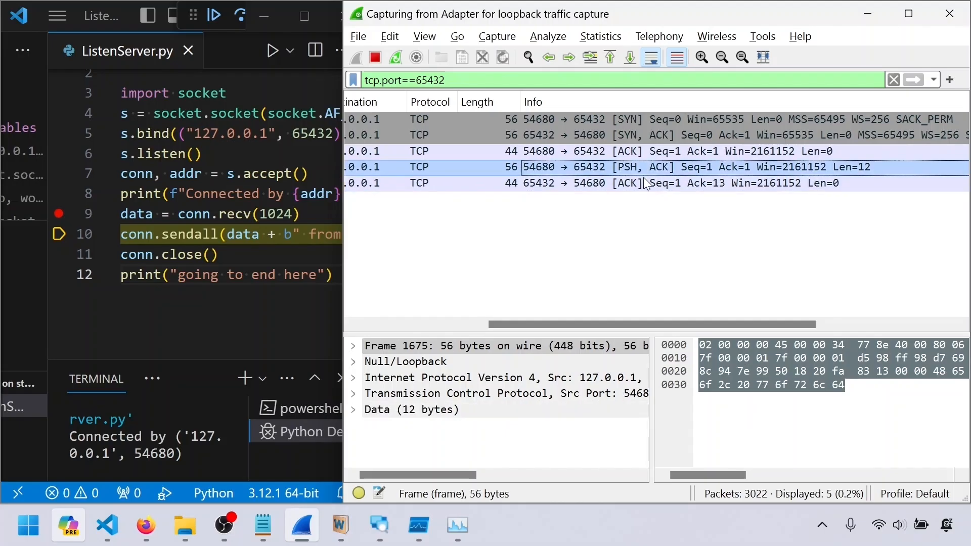
left_click(472, 409)
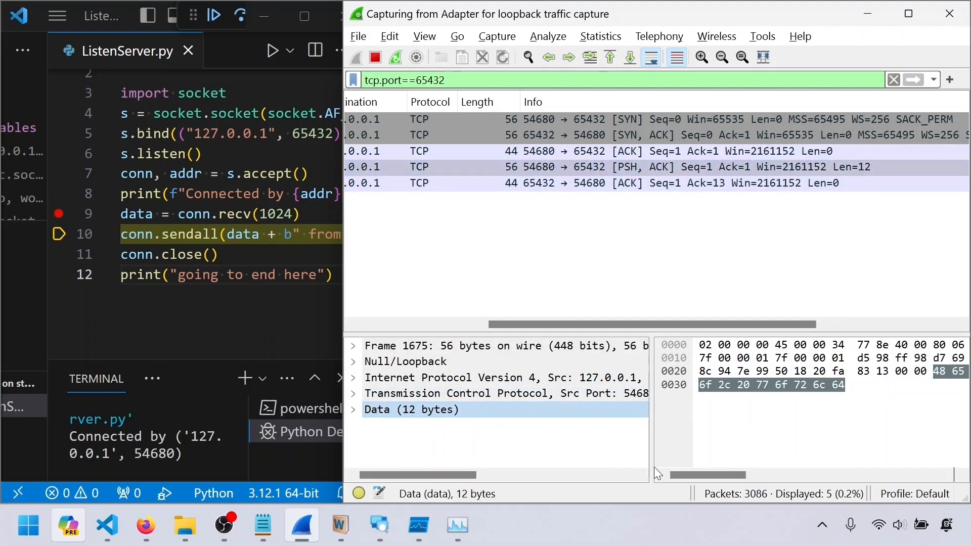
left_click_drag(708, 476, 923, 478)
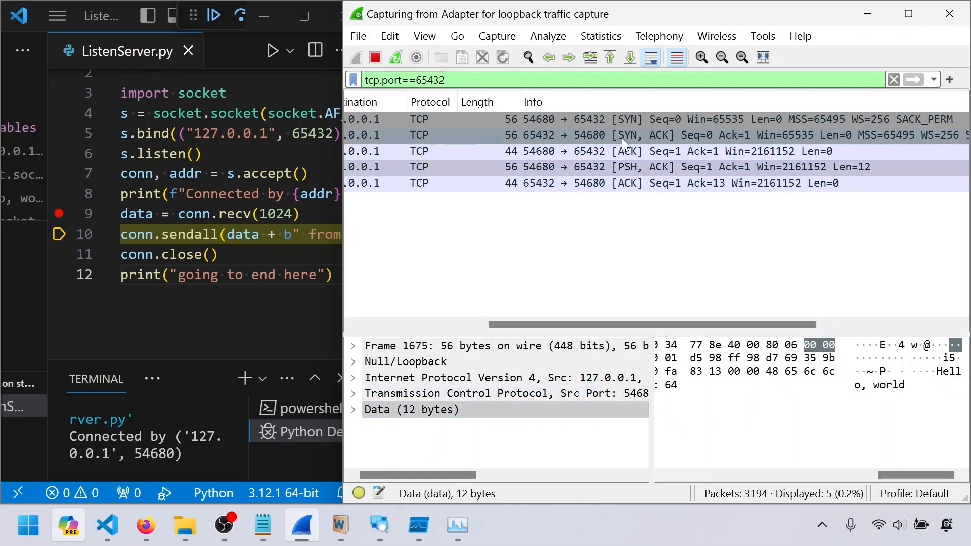
left_click(614, 183)
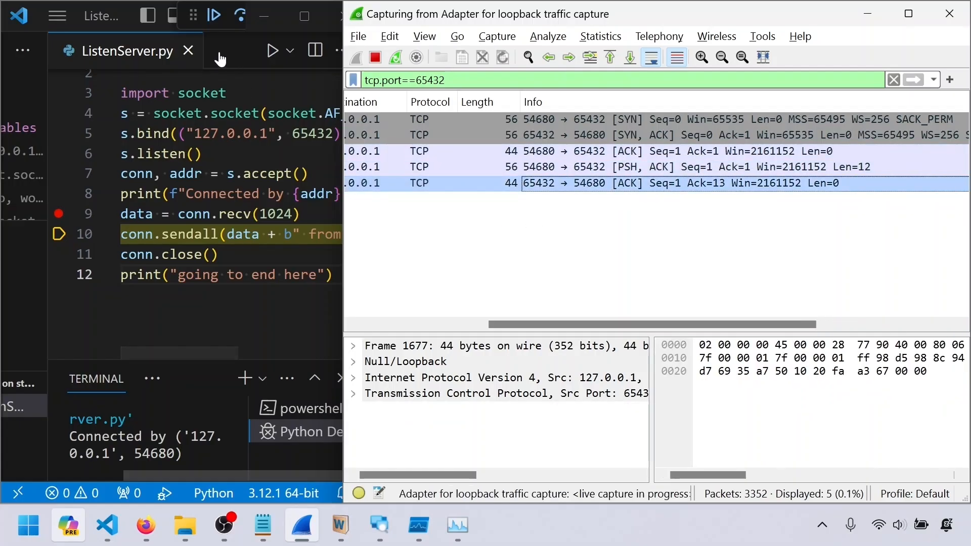
- Stop the ListenServer.py debug session beside the Wireshark capture, and maximize the ListenServer.py window
left_click_drag(198, 353, 138, 351)
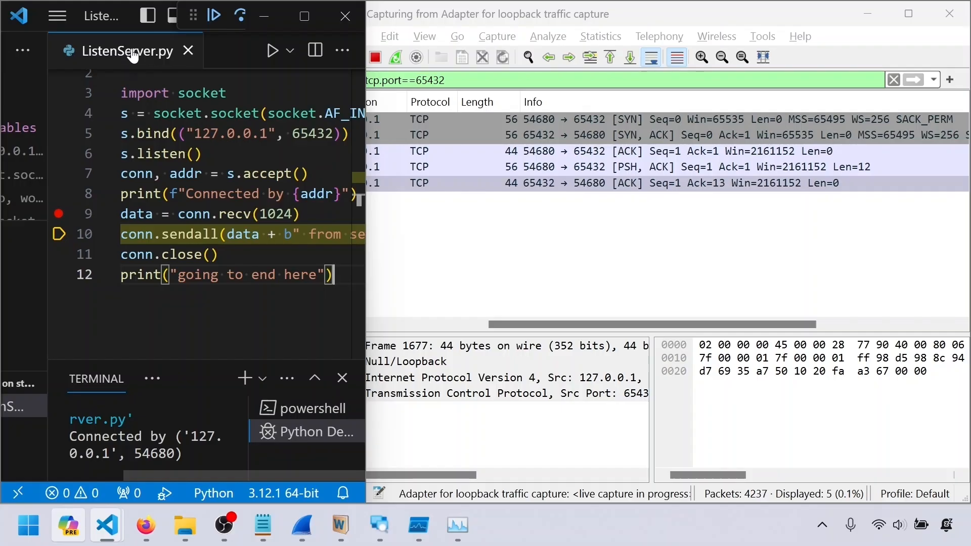
key("F5")
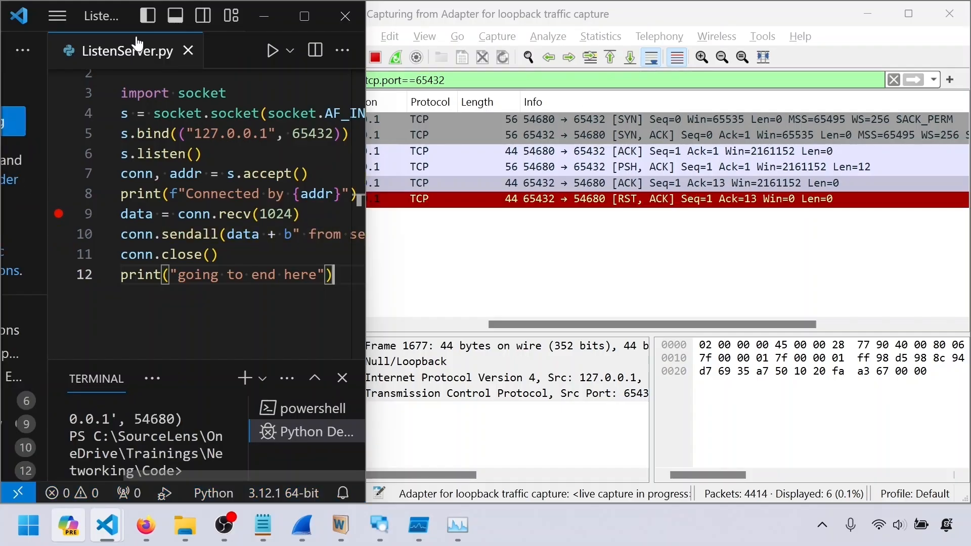
left_click(610, 10)
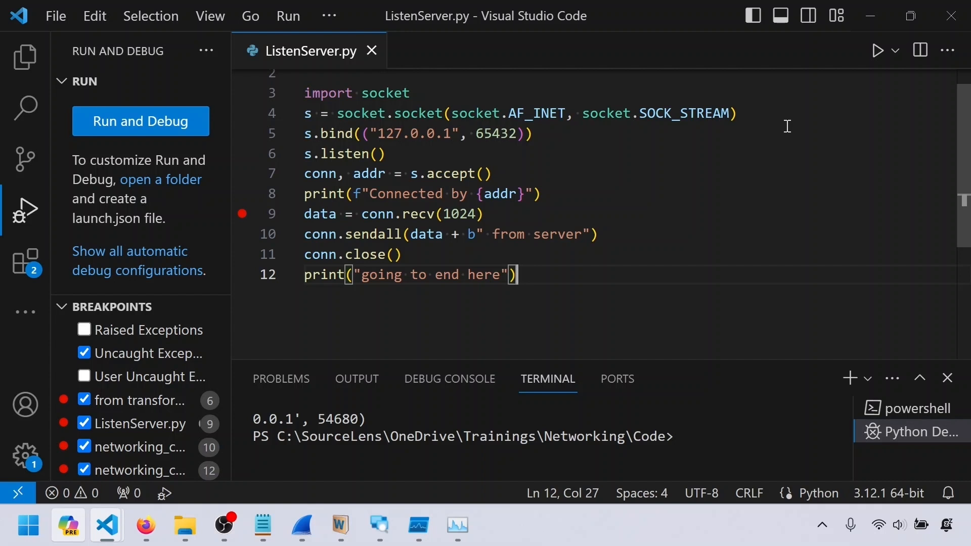
- Review the server code and its bind port 65432, and start debugging ListenServer.py again
left_click_drag(604, 271, 304, 94)
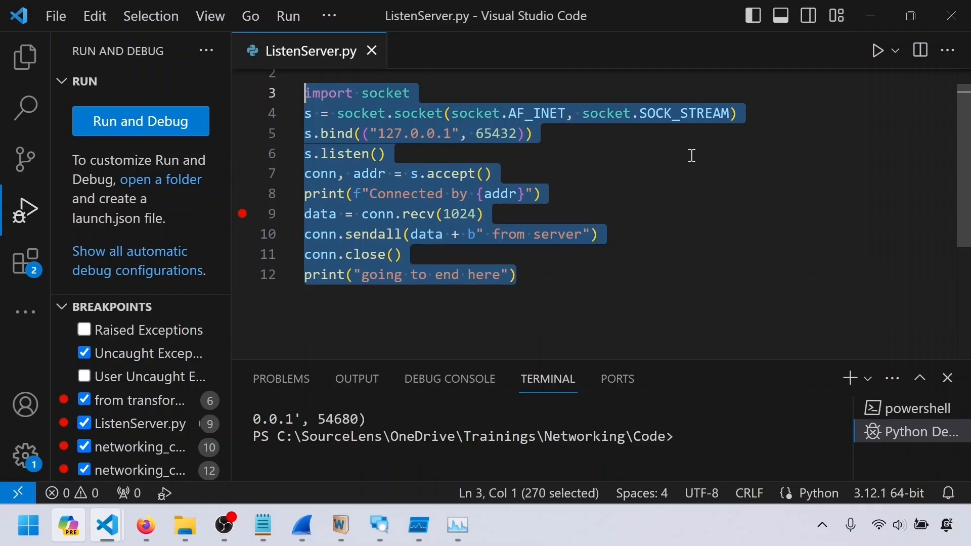
left_click(594, 135)
left_click_drag(476, 133, 517, 133)
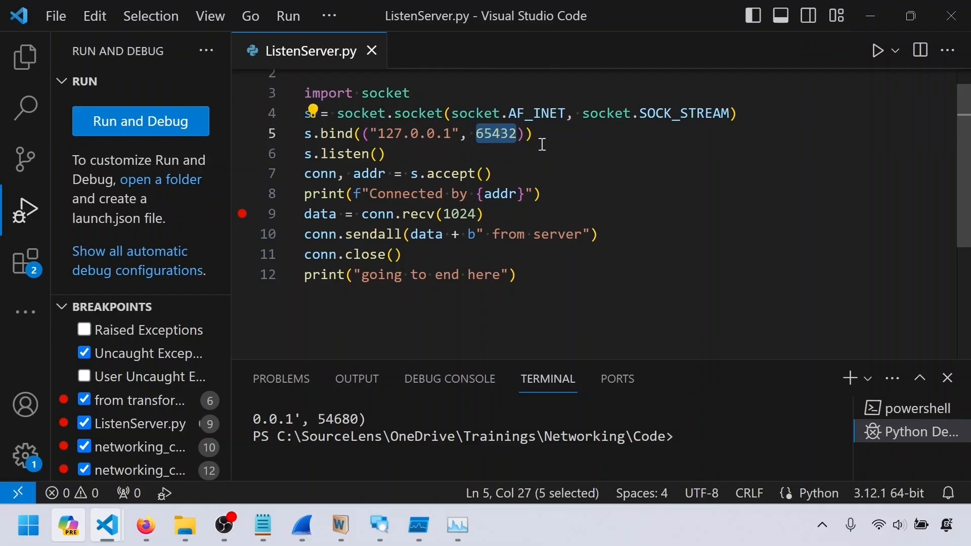
left_click(292, 14)
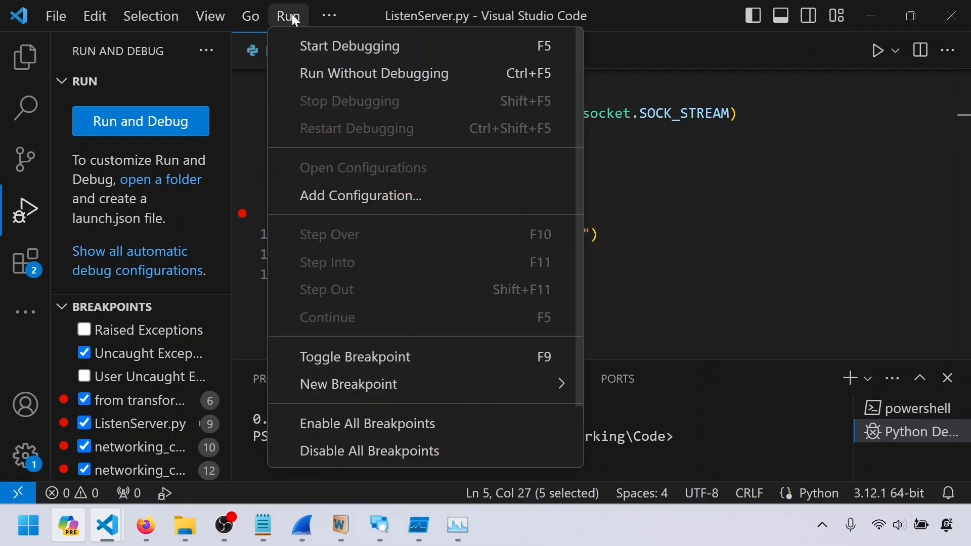
left_click(305, 46)
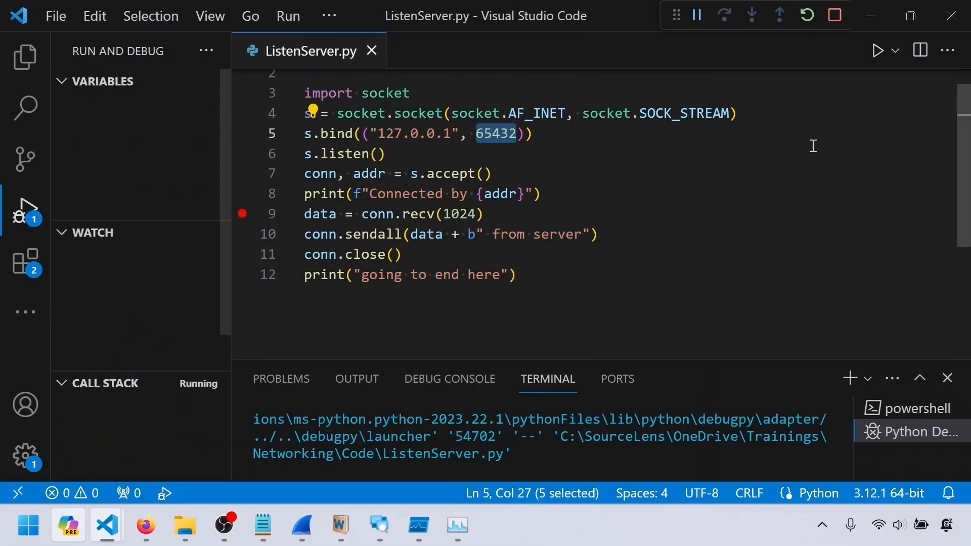
- Switch to Process Monitor and apply a filter that includes entries whose Path contains 65432
left_click(411, 537)
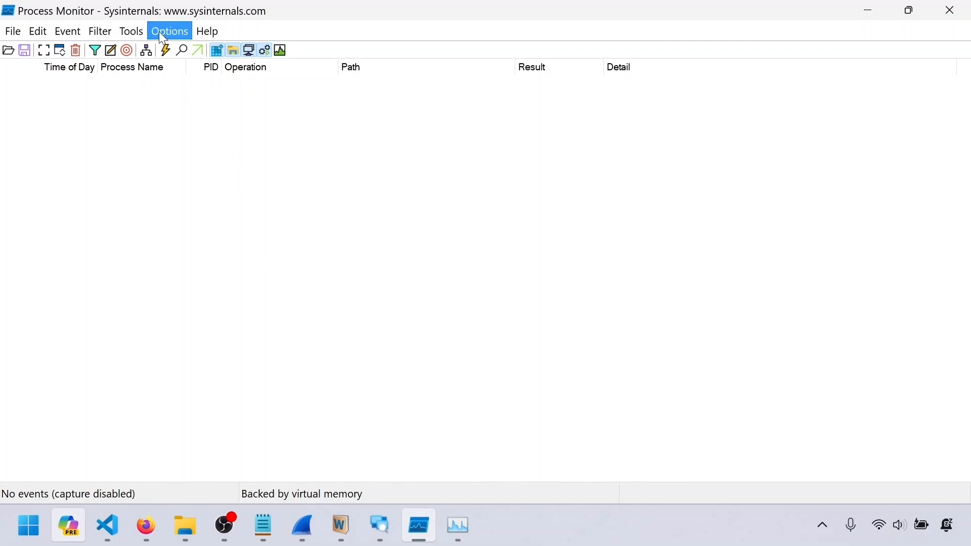
left_click(92, 31)
left_click(116, 43)
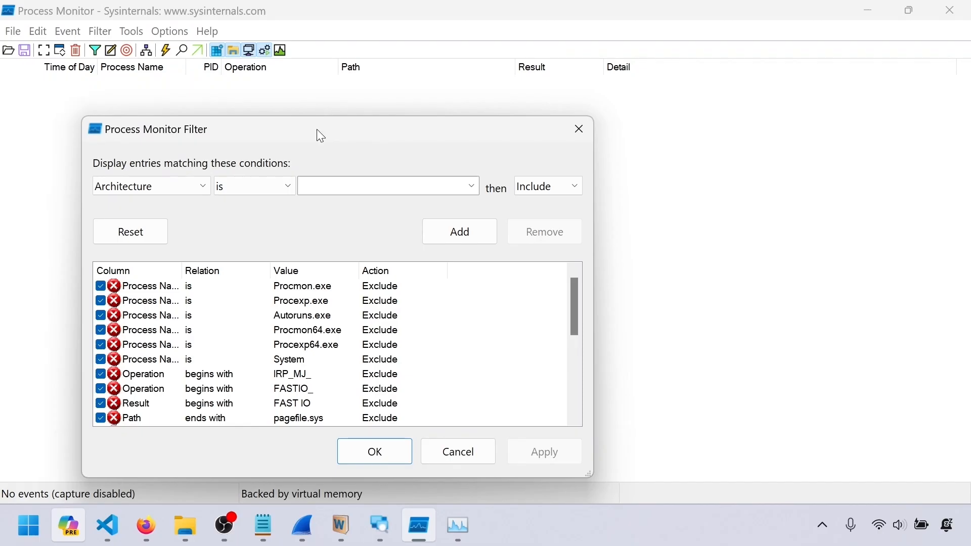
left_click(273, 173)
left_click(225, 236)
left_click(348, 175)
left_click(336, 281)
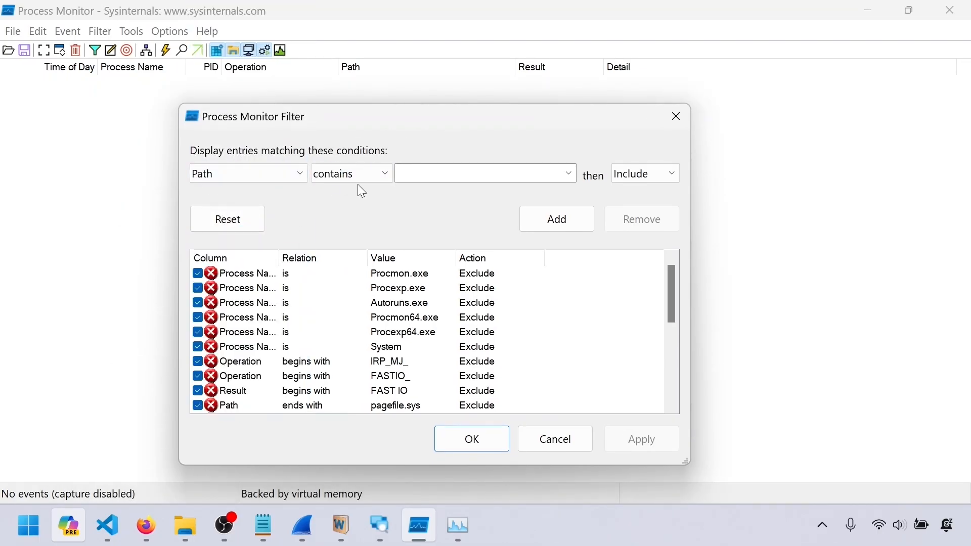
left_click(420, 176)
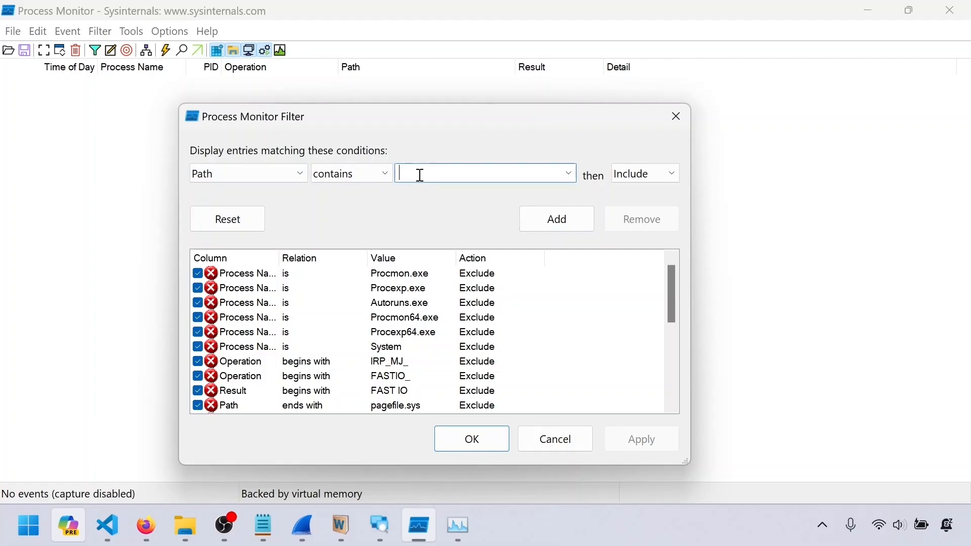
type("65432")
left_click(556, 219)
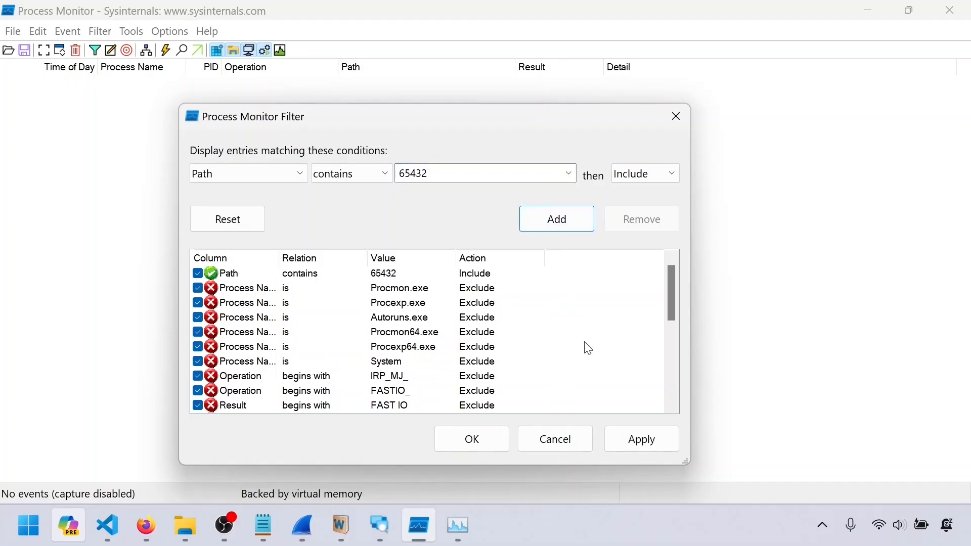
left_click(643, 442)
left_click(486, 446)
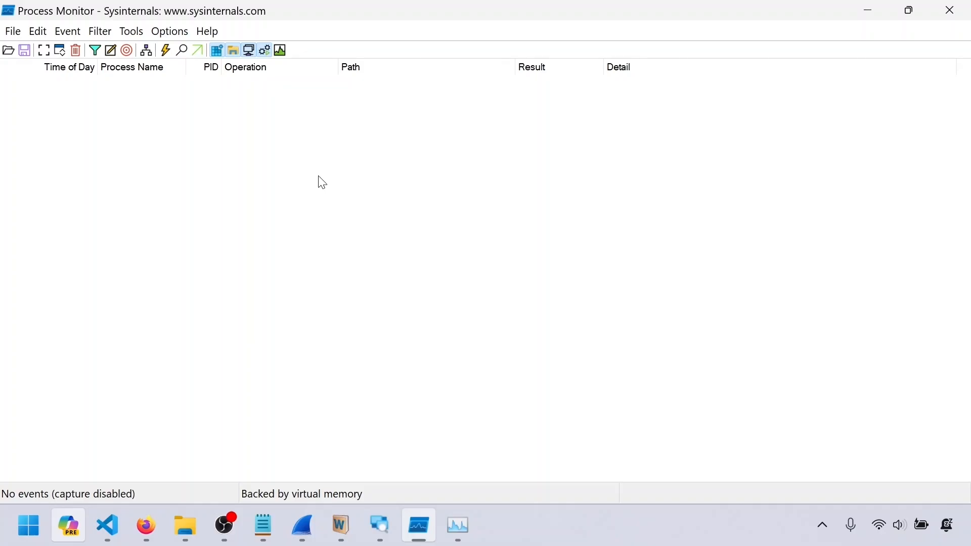
- Start capturing events in Process Monitor, and stop the networking_client.py debug session in Visual Studio Code
left_click(44, 52)
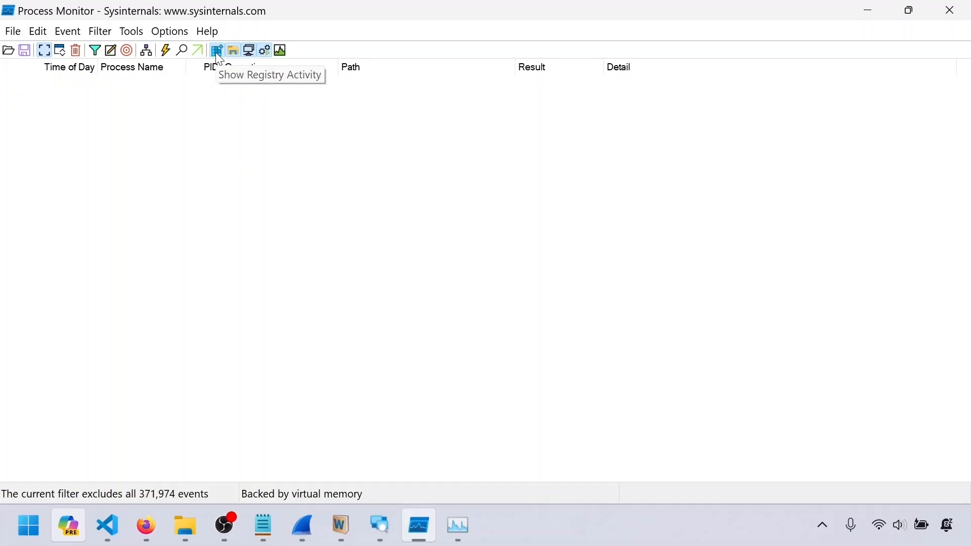
left_click(107, 526)
left_click(198, 453)
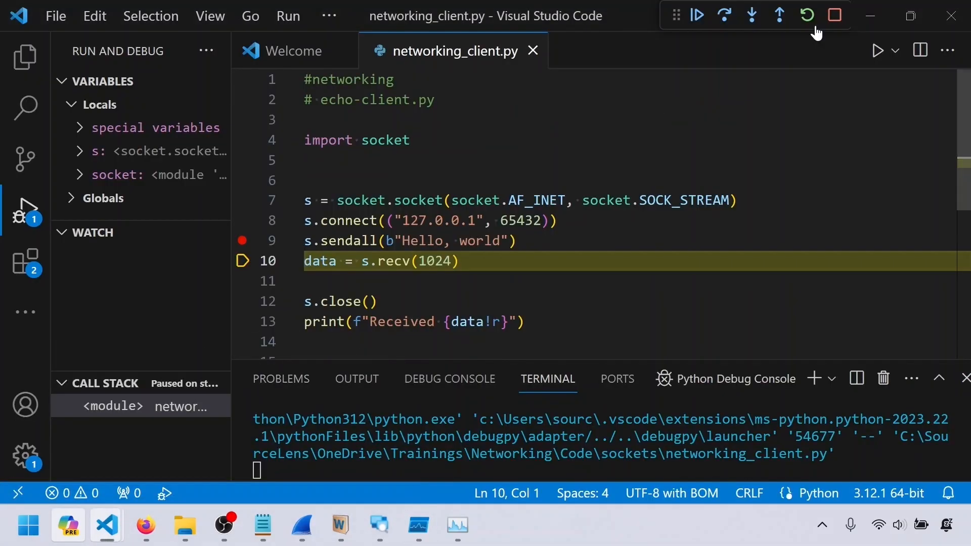
left_click(835, 16)
- Check the captured python.exe TCP Disconnect event in Process Monitor, and clear the event list
left_click(420, 527)
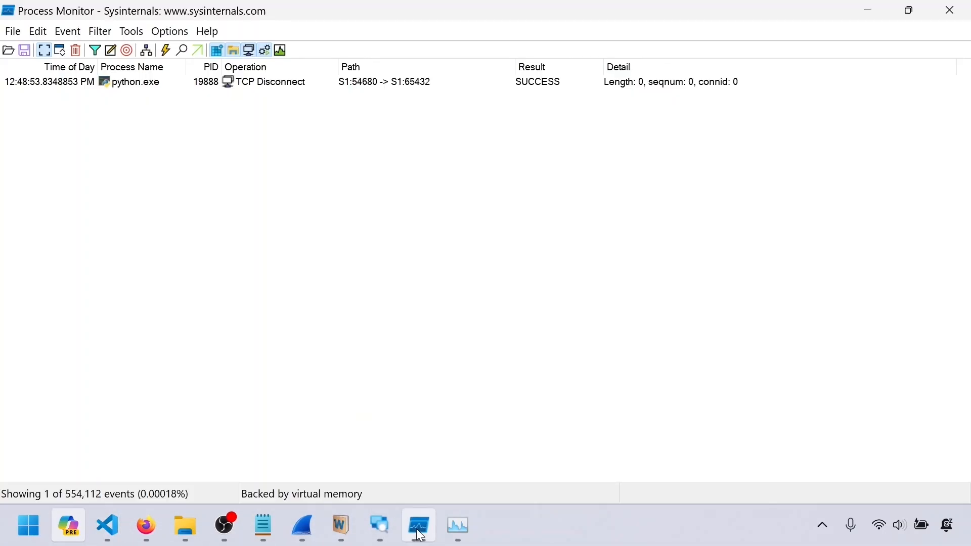
left_click(246, 85)
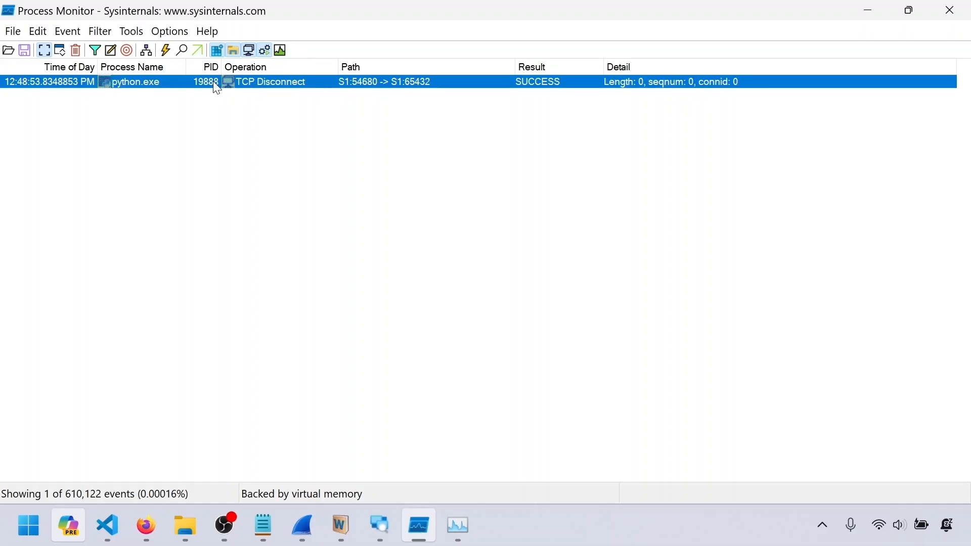
left_click(76, 50)
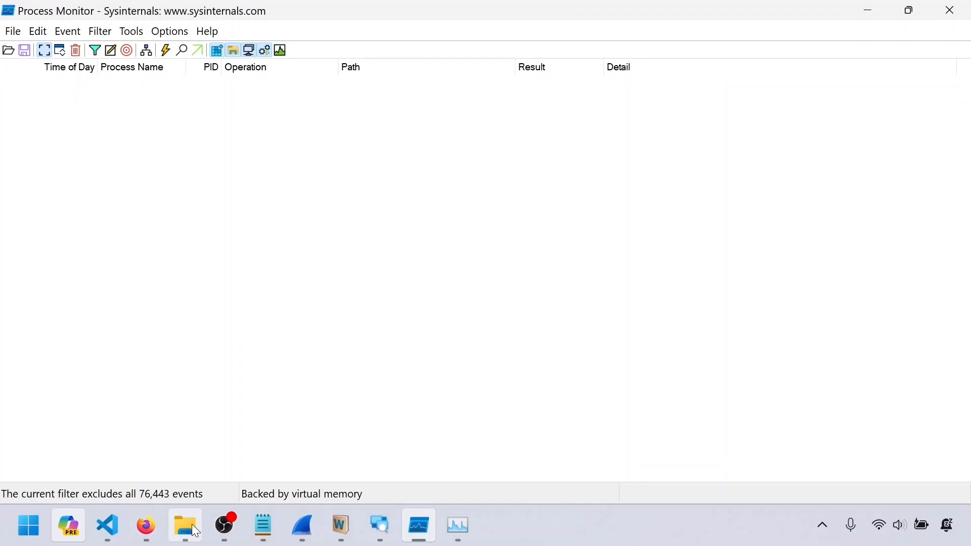
- Check ListenServer.py in Visual Studio Code, and start debugging networking_client.py
mouse_move(116, 532)
left_click(135, 450)
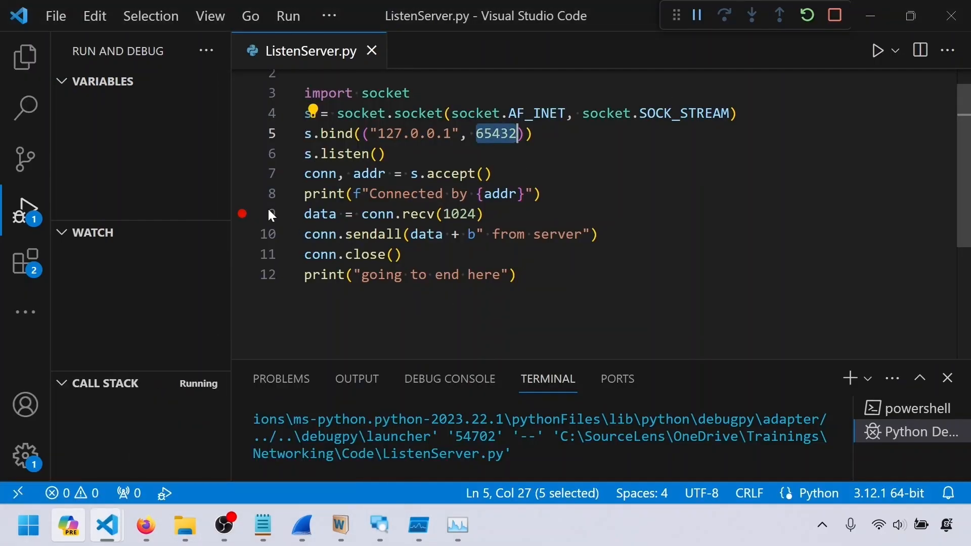
mouse_move(108, 528)
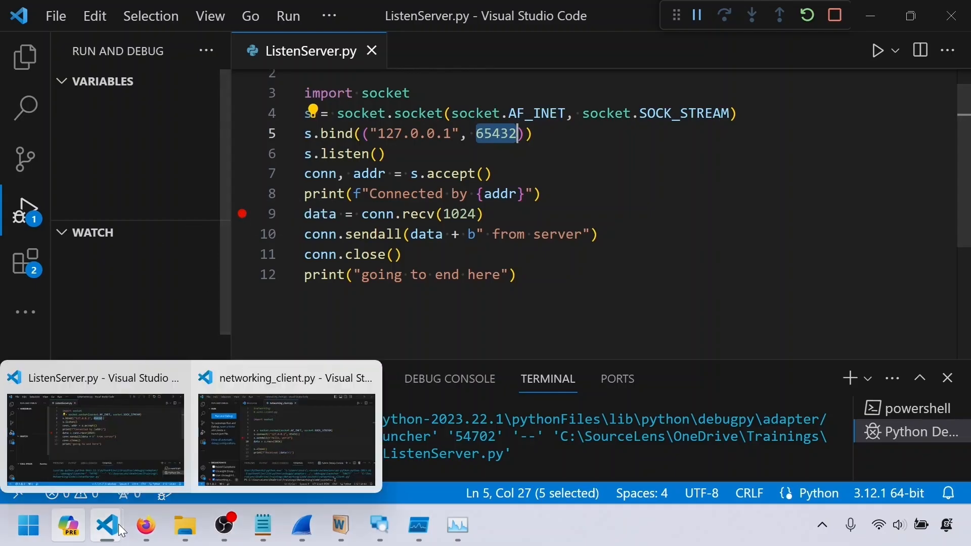
left_click(312, 435)
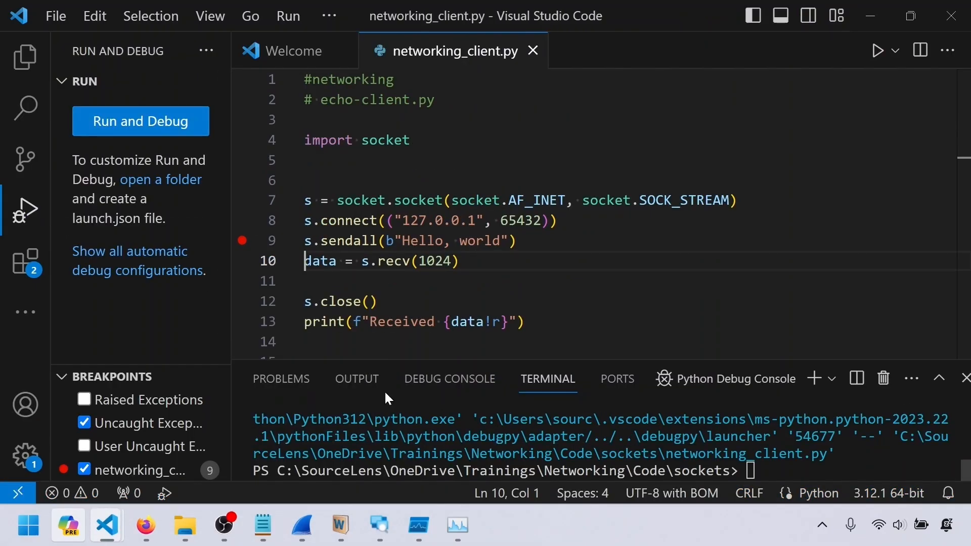
left_click(288, 15)
left_click(349, 46)
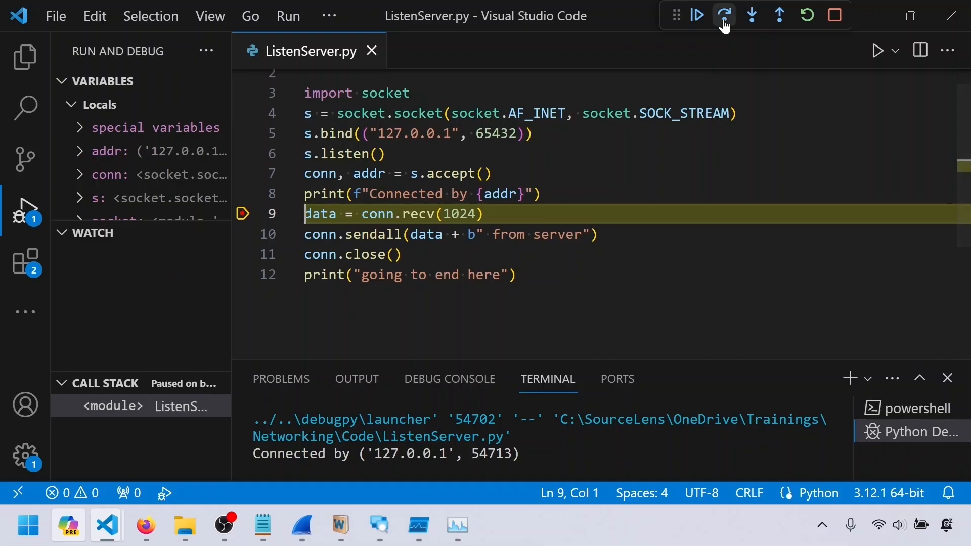
- Step over data = conn.recv(1024) in ListenServer.py and the s.sendall line in networking_client.py
left_click(725, 16)
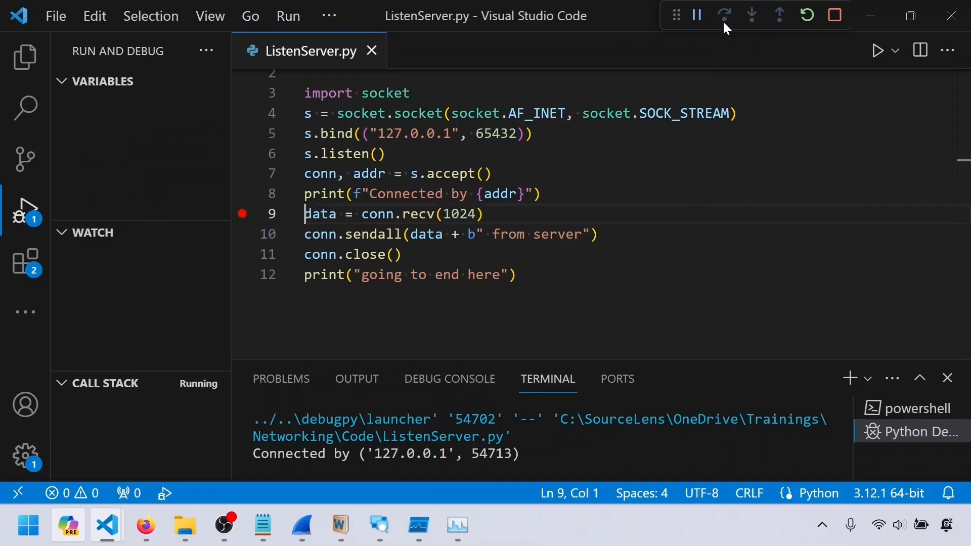
mouse_move(106, 526)
left_click(257, 454)
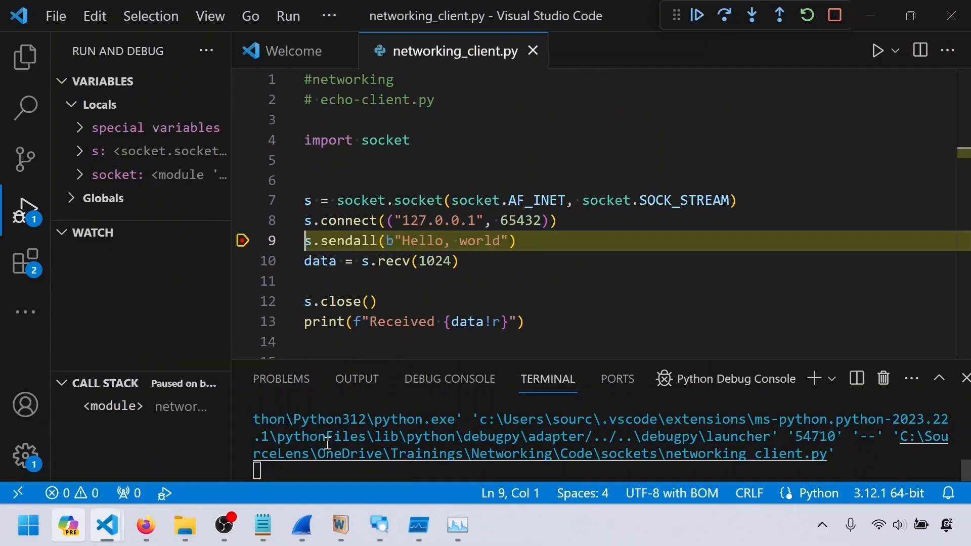
left_click(725, 16)
- Stop the ListenServer.py debug session, and stop capturing events in Process Monitor
left_click(127, 460)
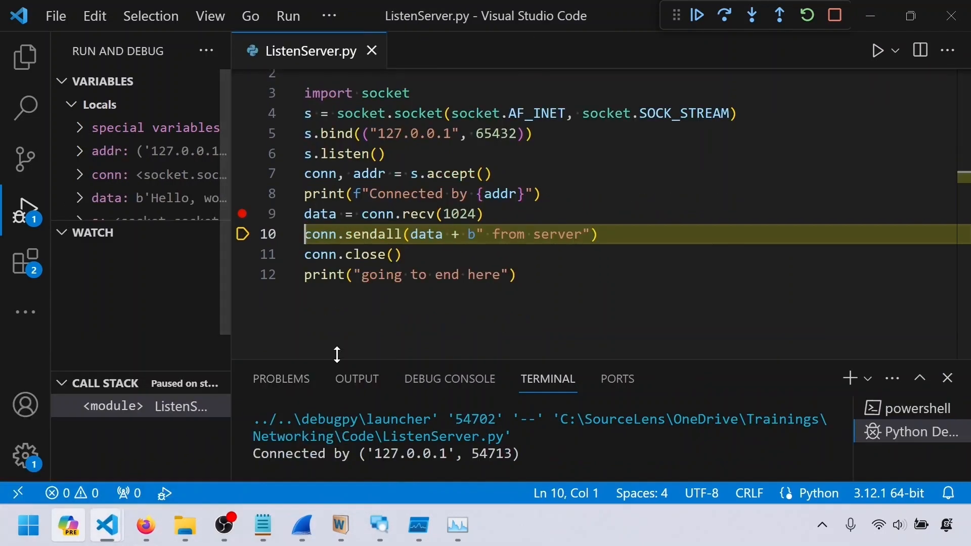
left_click(836, 17)
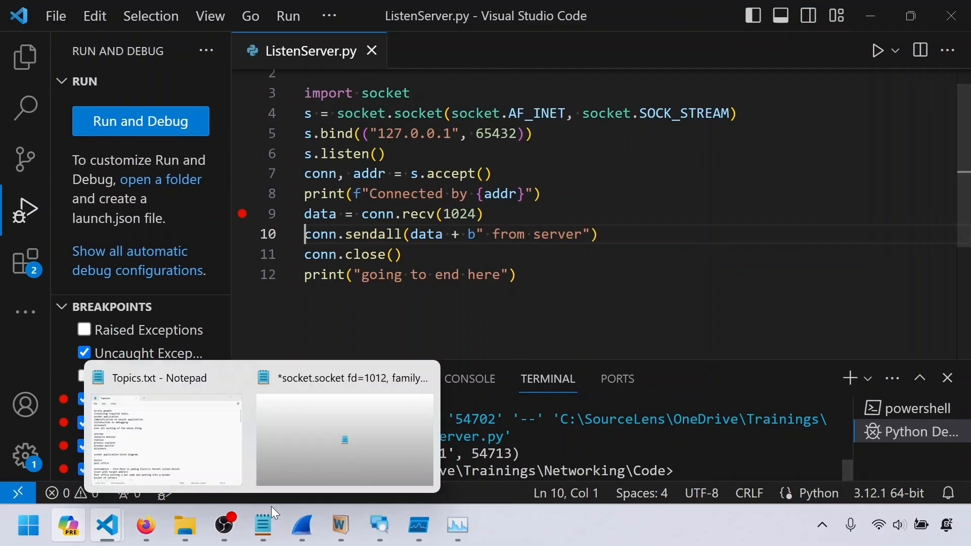
left_click(420, 526)
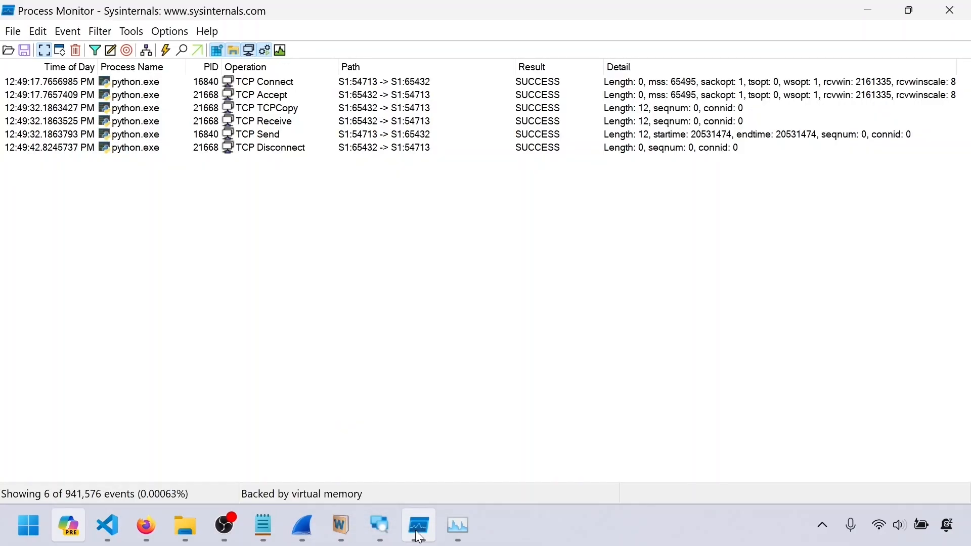
left_click(45, 54)
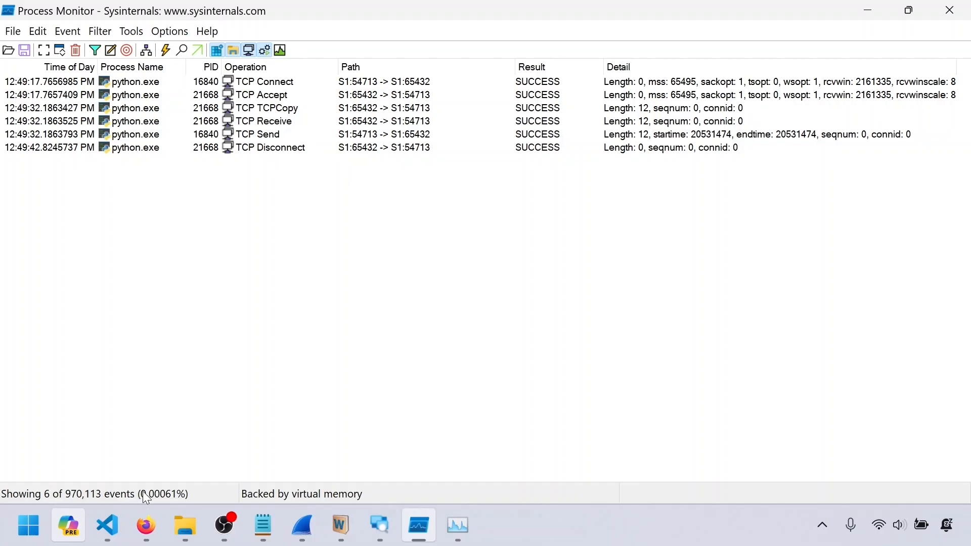
- Go through the captured python.exe TCP events one by one, from TCP Connect to TCP Disconnect
left_click(289, 87)
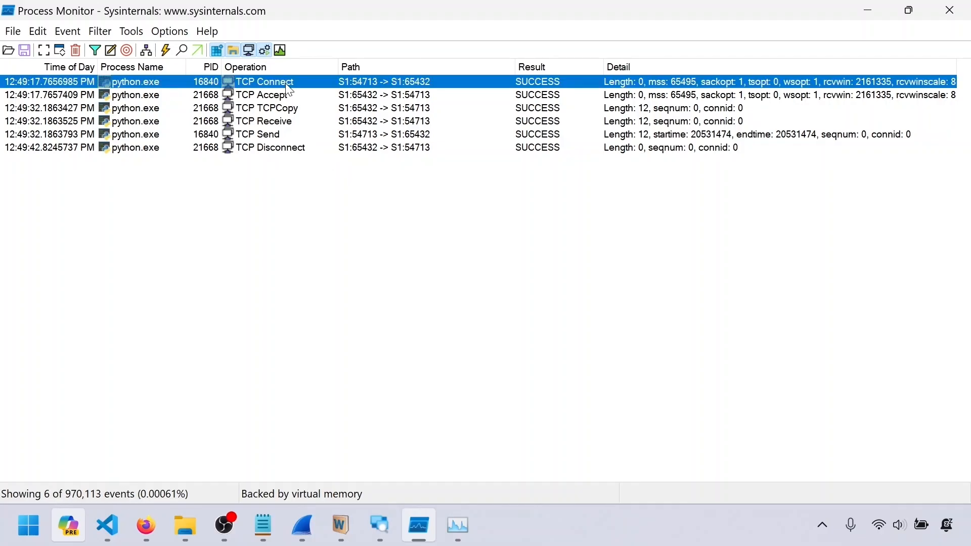
left_click(285, 96)
left_click(283, 108)
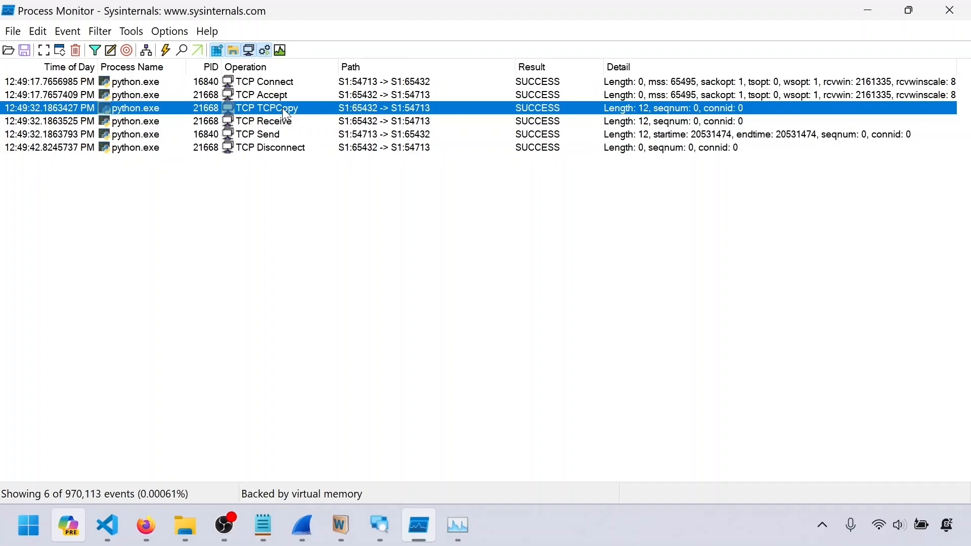
left_click(281, 121)
left_click(271, 135)
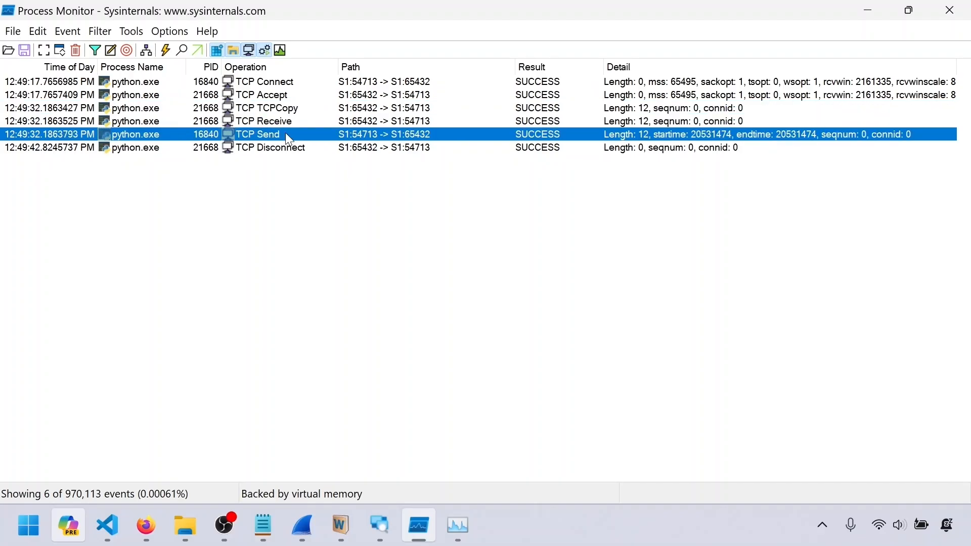
left_click(292, 148)
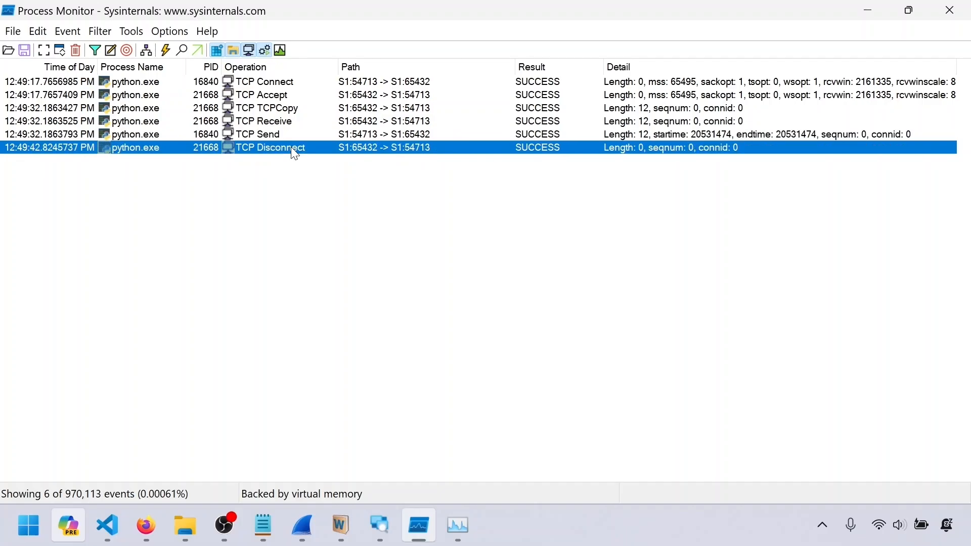
- Compare the process IDs and operations of the client and server events, from TCP Connect and TCP Accept through TCP Send
left_click(207, 85)
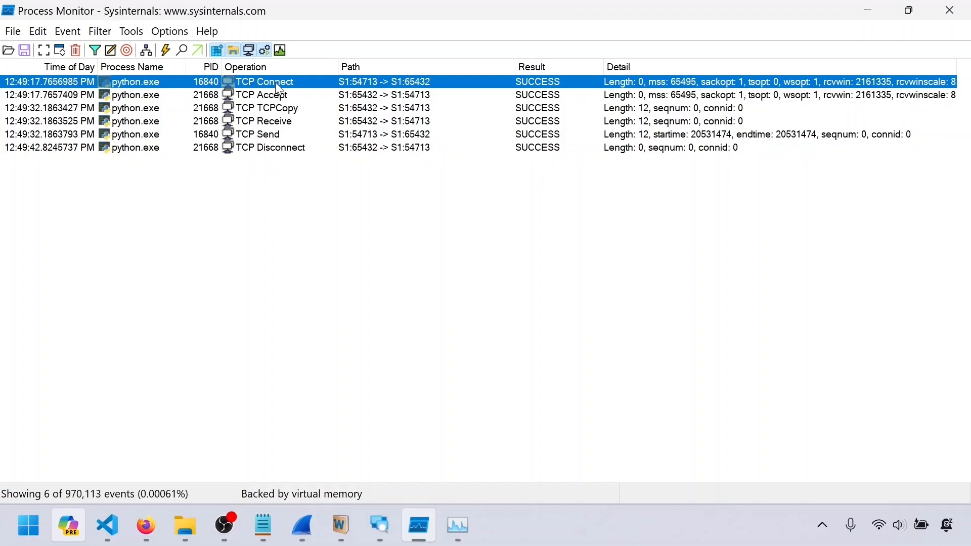
left_click(217, 94)
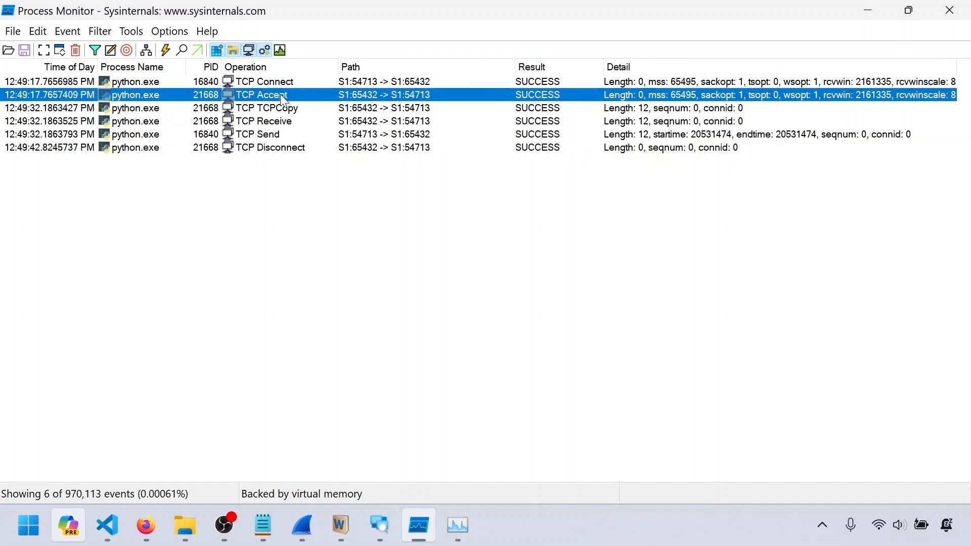
key("Up")
key("Down")
key("Up")
key("Down")
key("Up")
key("Down")
key("Down")
key("Down")
key("Down")
key("Up")
key("Up")
key("Down")
key("Down")
key("Up")
key("Down")
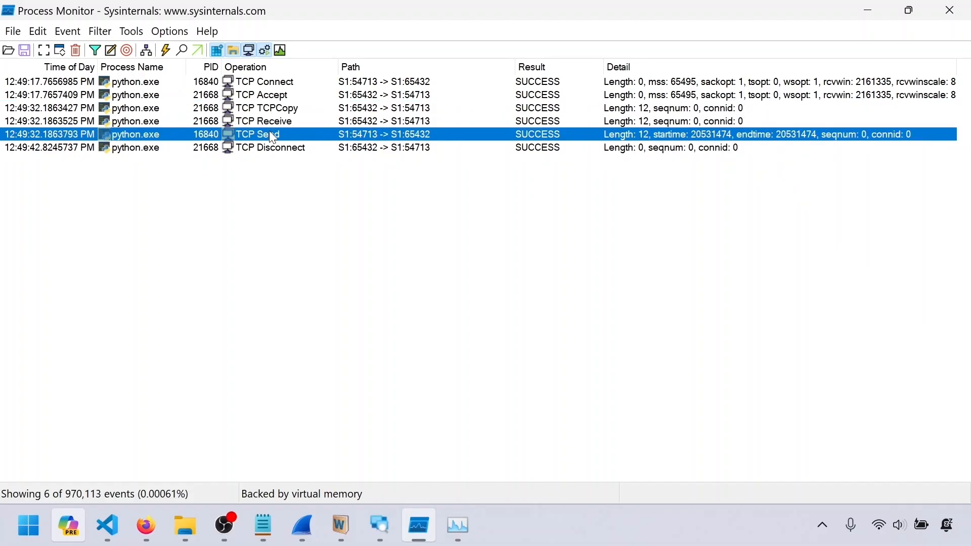
- Examine the call stack of the TCP Connect event, focusing on the mswsock.dll, ws2_32.dll, _socket.pyd and python312.dll frames
double_click(273, 82)
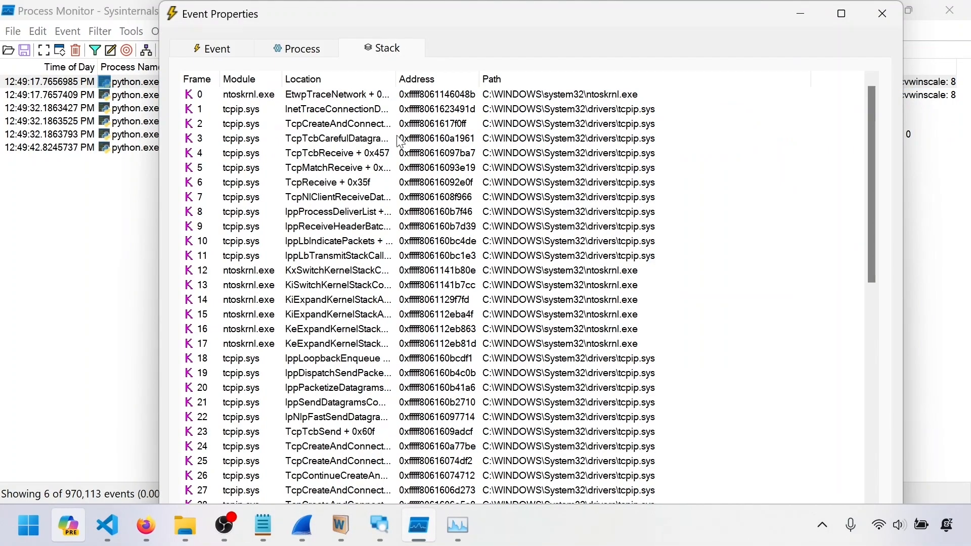
double_click(478, 20)
scroll(411, 171, "down", 12)
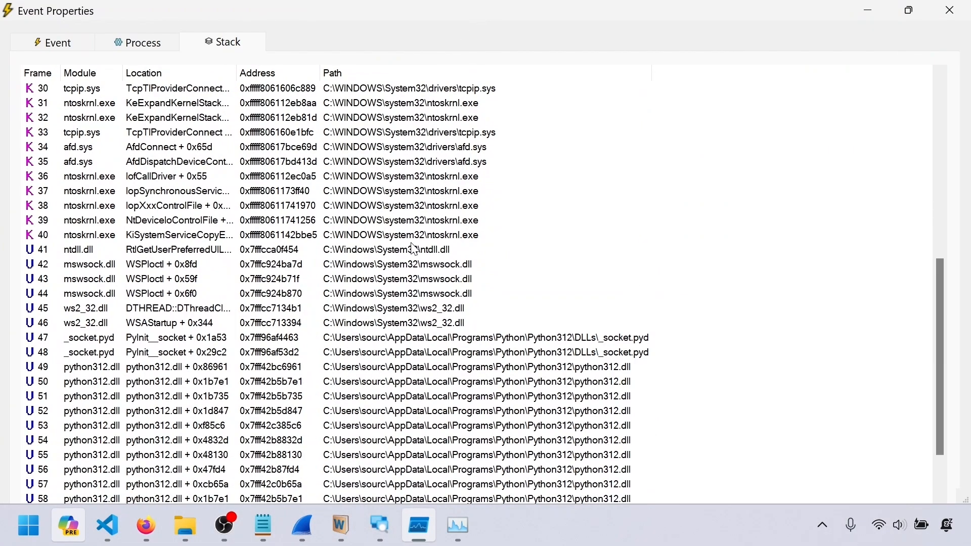
left_click(82, 281)
left_click(94, 296)
left_click(94, 338)
scroll(96, 366, "down", 4)
left_click(96, 369)
scroll(97, 354, "up", 6)
scroll(98, 346, "down", 2)
left_click(103, 308)
scroll(103, 311, "down", 2)
left_click(105, 222)
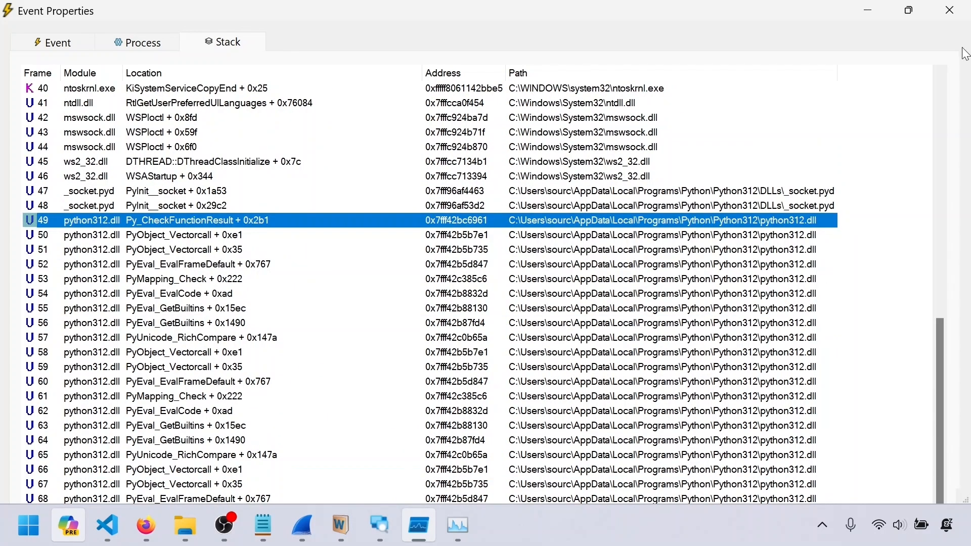
left_click(953, 15)
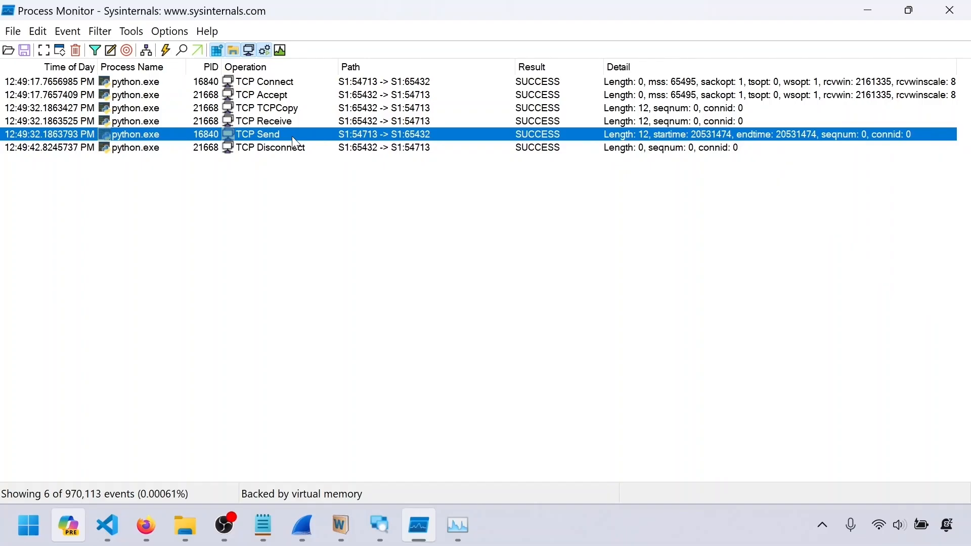
- Inspect the call stack of the TCP Disconnect event, from KiSystemServiceExit up through ObKillProcess and ObCloseHandleTableEntry to IopDeleteFile
left_click(291, 150)
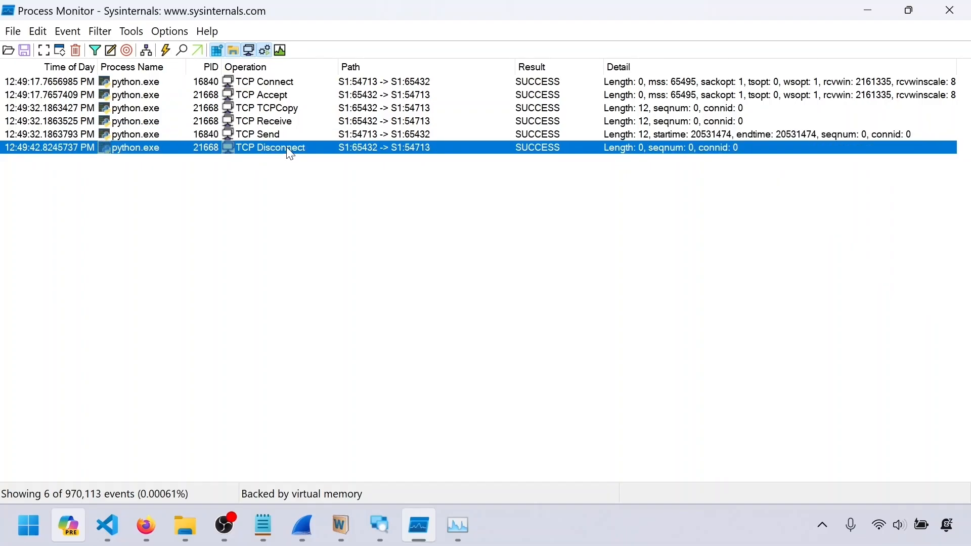
mouse_move(127, 148)
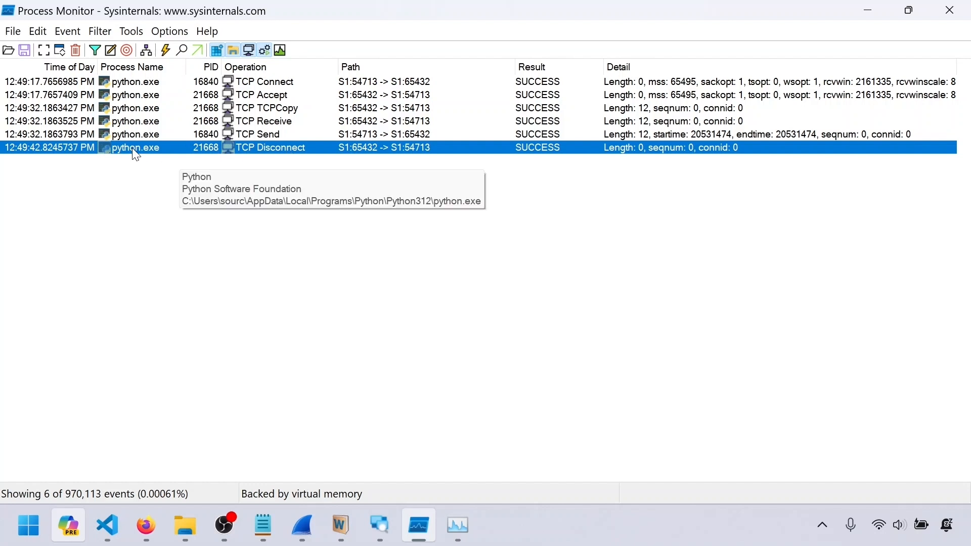
double_click(211, 147)
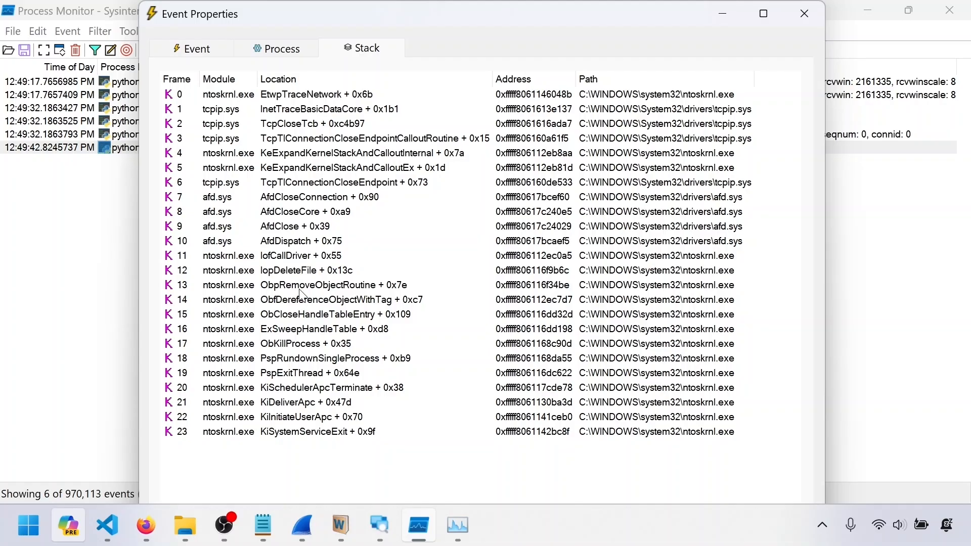
left_click(291, 434)
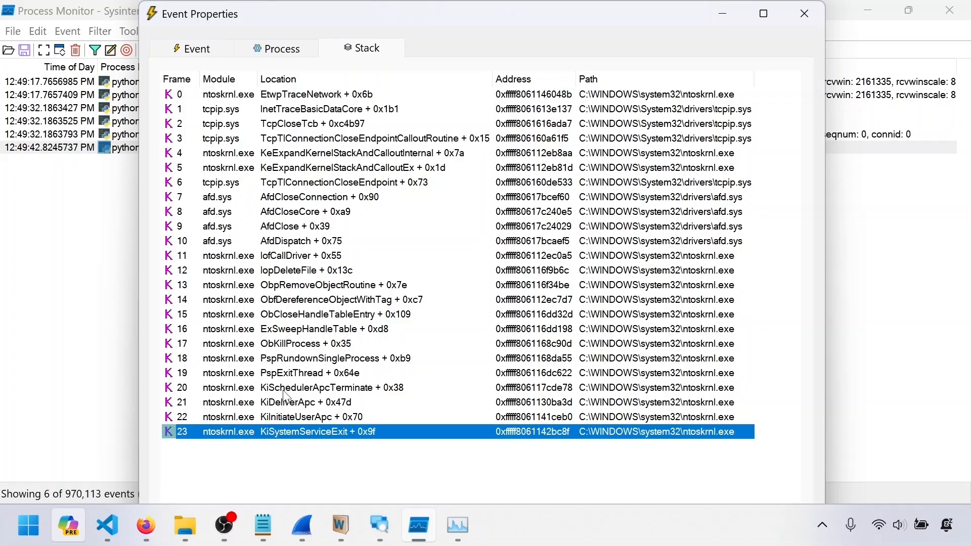
left_click(254, 343)
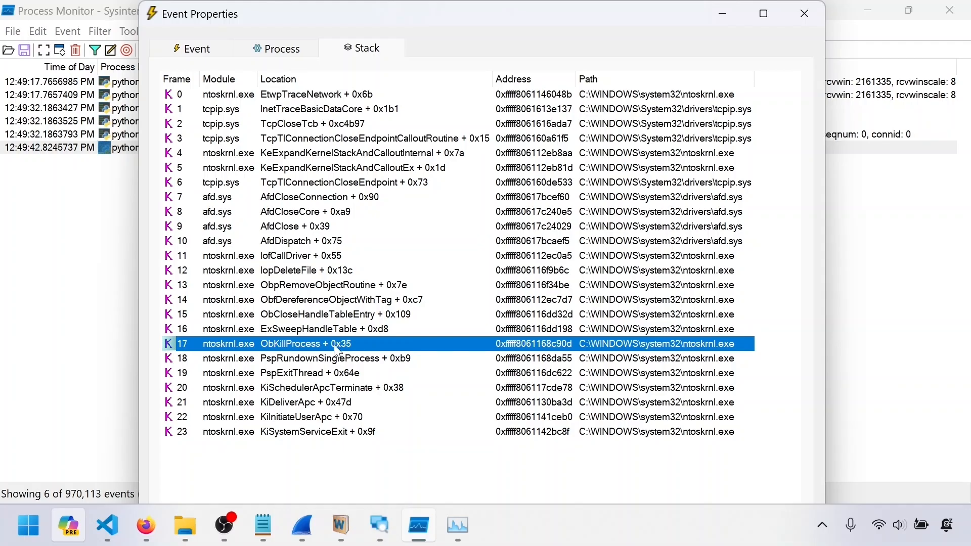
left_click(335, 314)
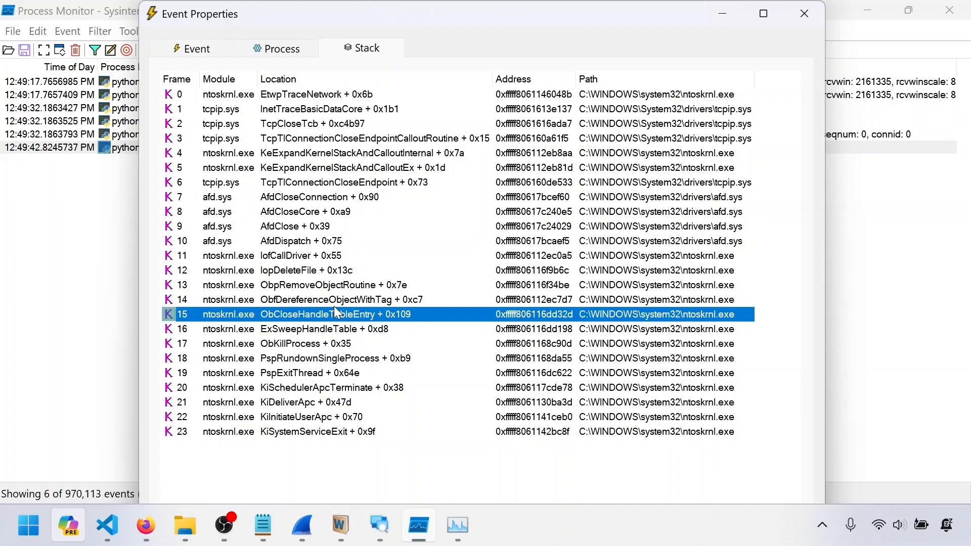
left_click(332, 302)
left_click(311, 271)
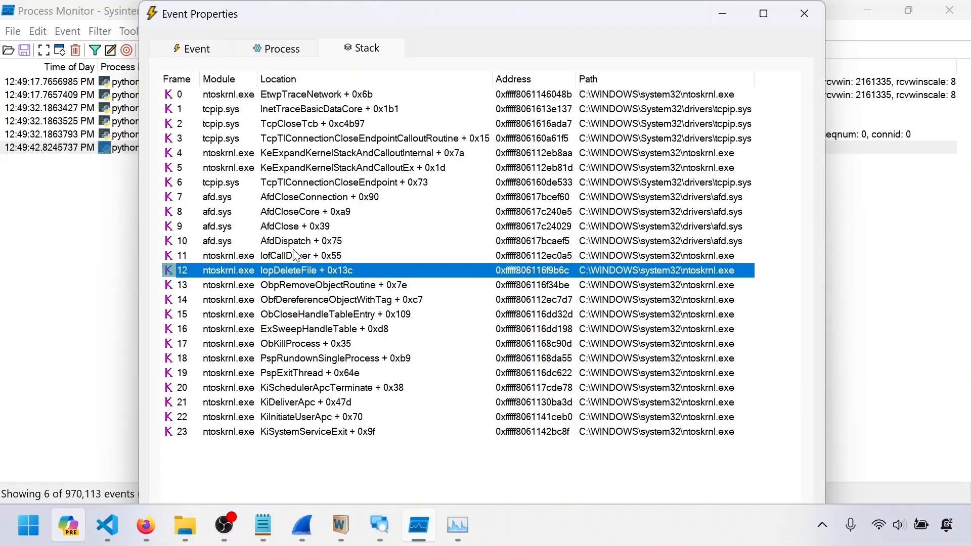
- Trace the afd.sys and tcpip.sys frames of the TCP Disconnect stack, from AfdDispatch to InetTraceBasicDataCore, and close the event properties
left_click(293, 242)
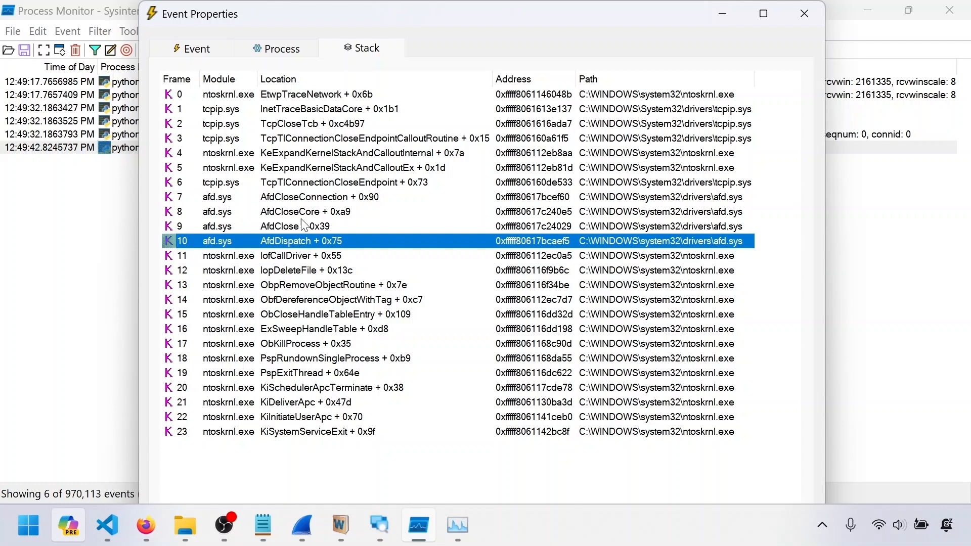
left_click(307, 198)
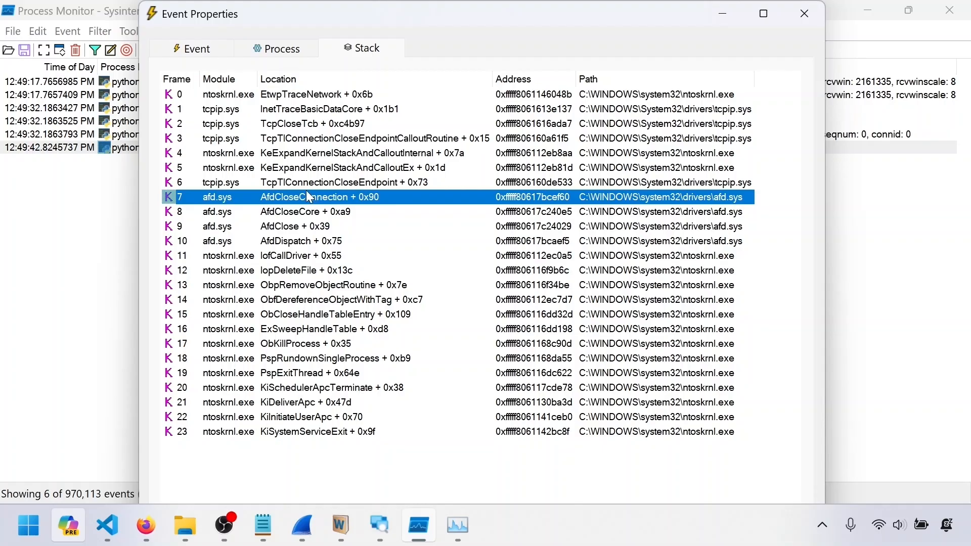
left_click(305, 184)
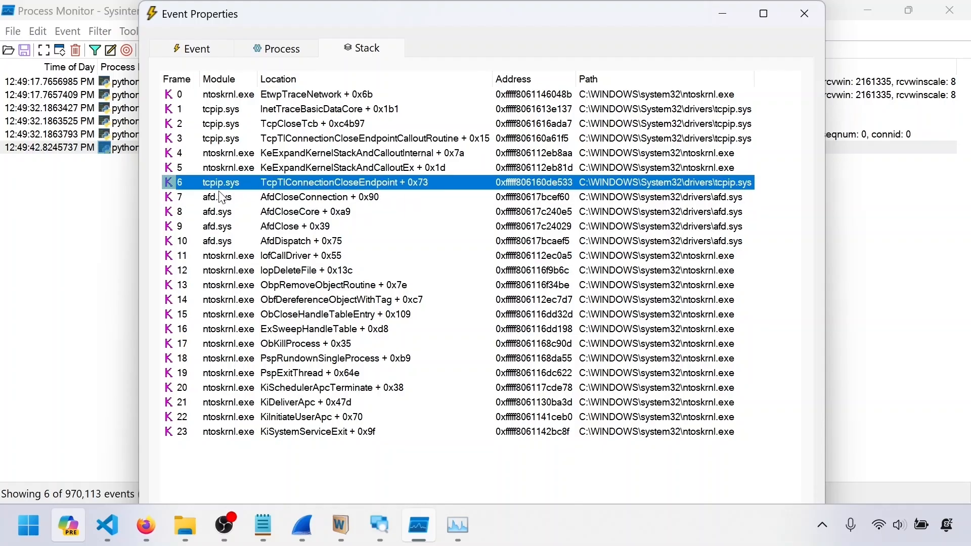
left_click(305, 139)
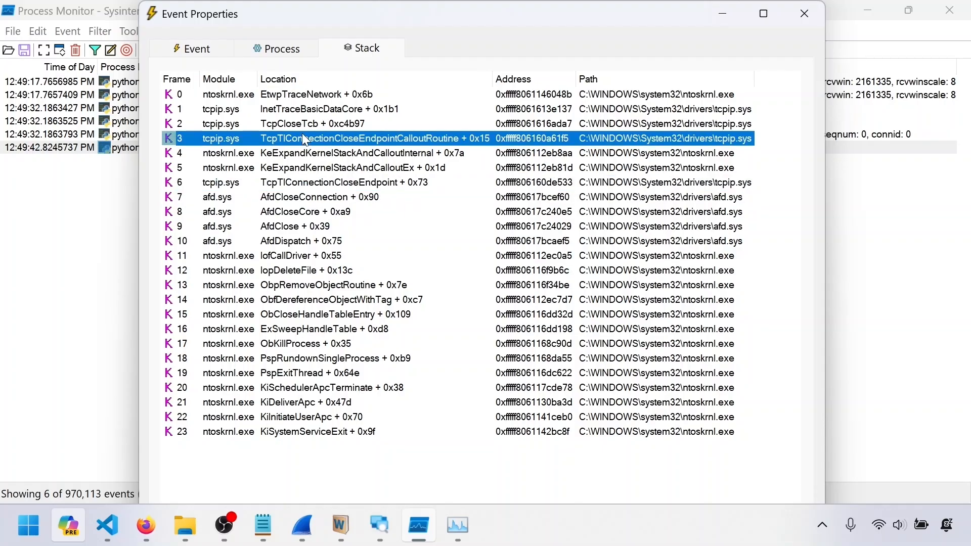
left_click(295, 124)
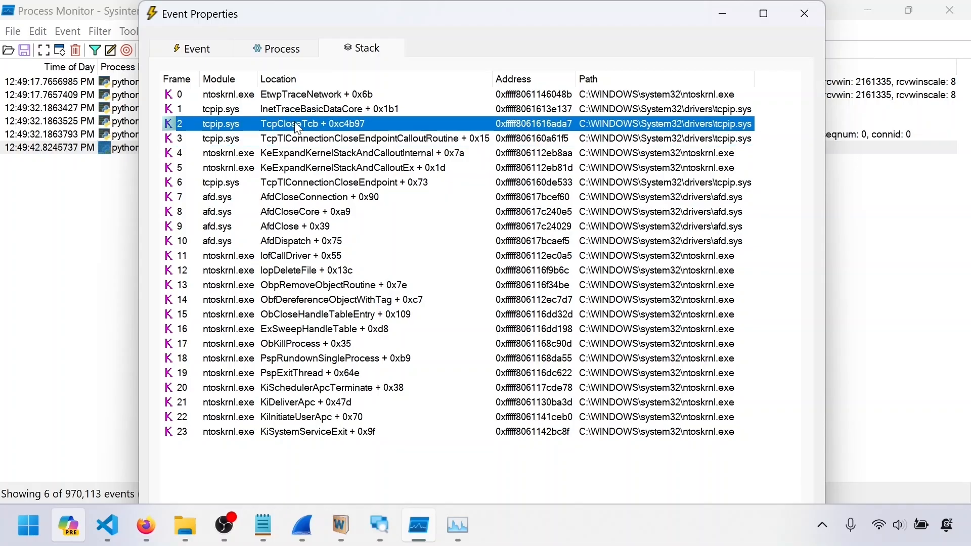
left_click(293, 109)
left_click(810, 12)
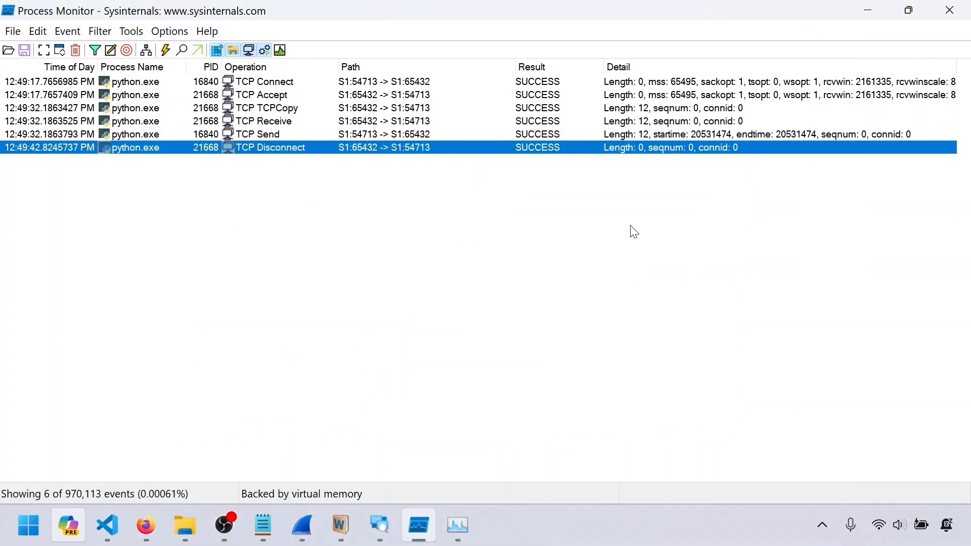
- Reopen the TCP Disconnect event's stack and review its ntoskrnl.exe, tcpip.sys and afd.sys modules, then close the event properties
double_click(250, 148)
left_click(262, 432)
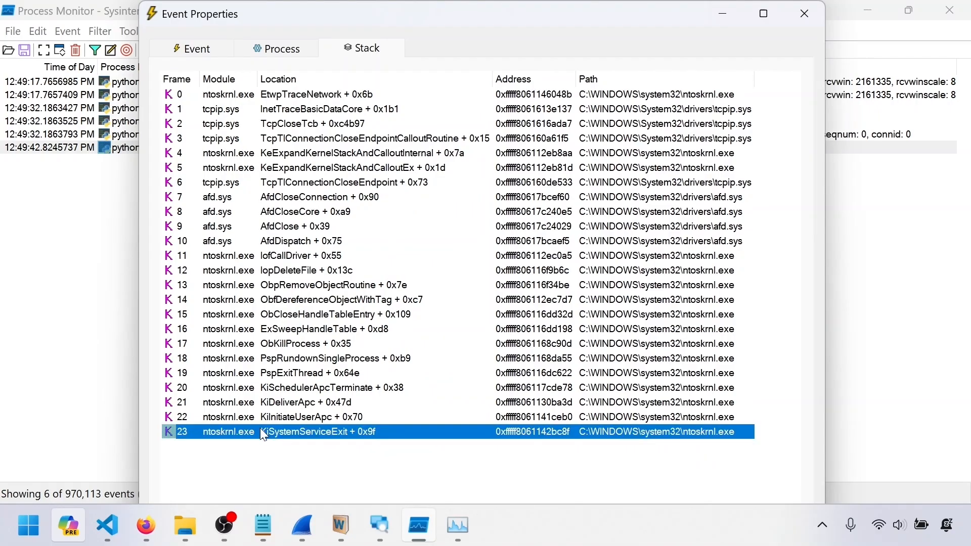
left_click(227, 418)
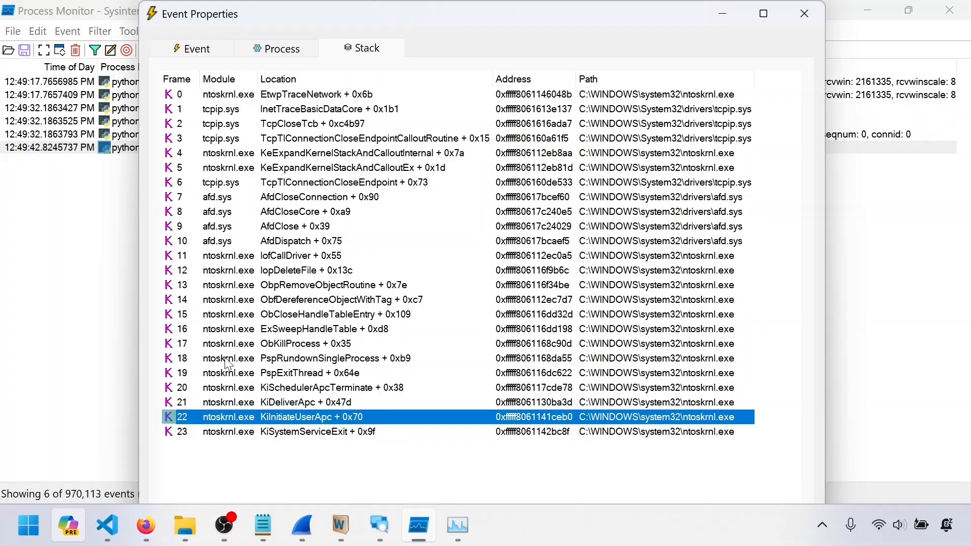
left_click(221, 331)
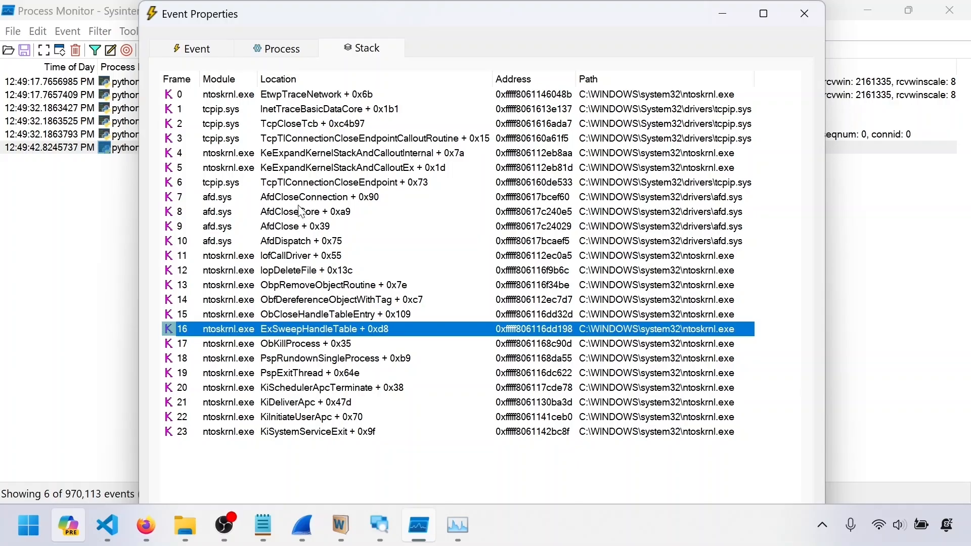
left_click(253, 109)
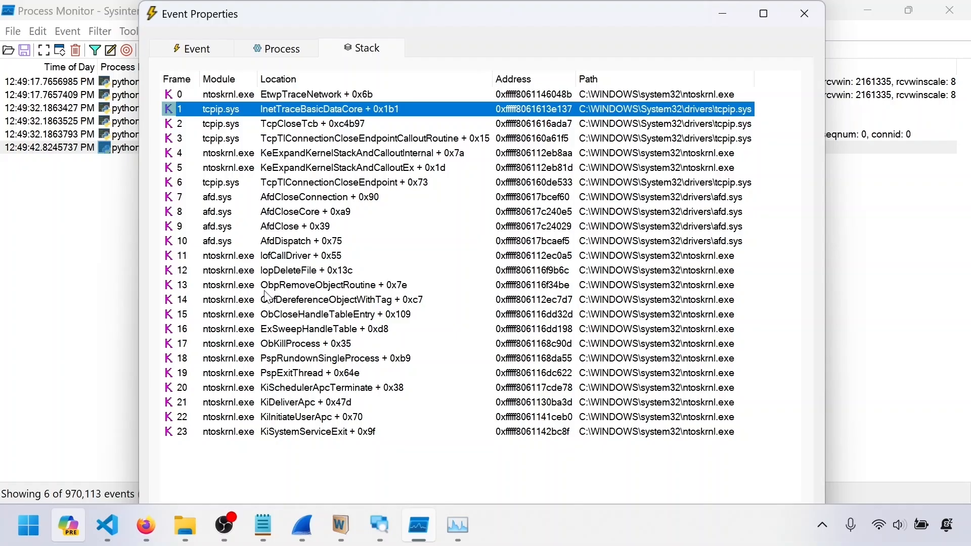
left_click(221, 228)
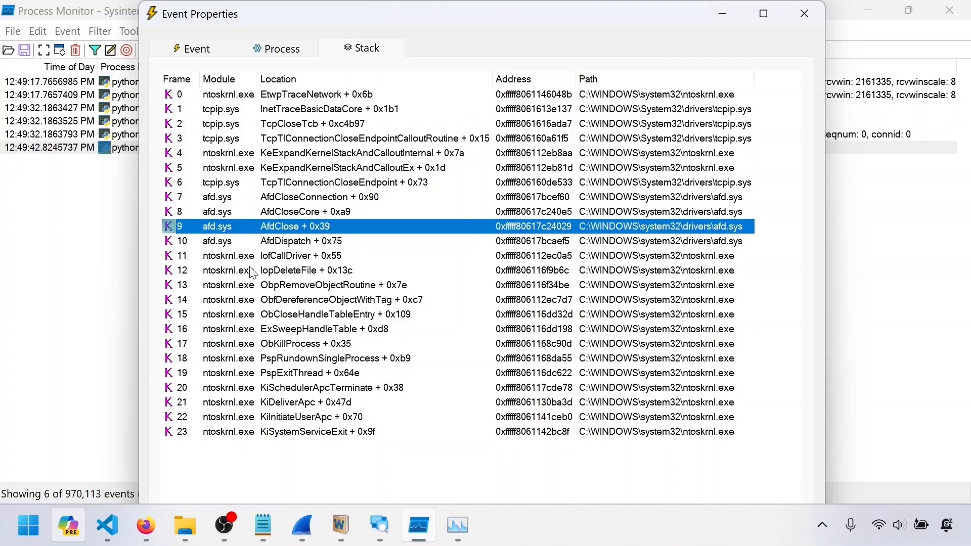
left_click(803, 15)
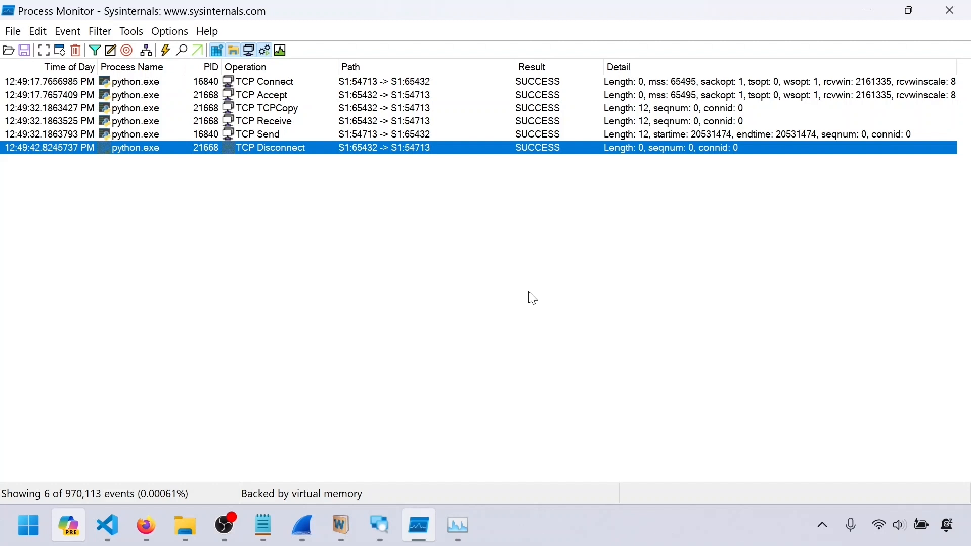
- Switch to Visual Studio Code and highlight conn.close() and the lines from s.accept() to the final print in ListenServer.py
key("alt+Tab")
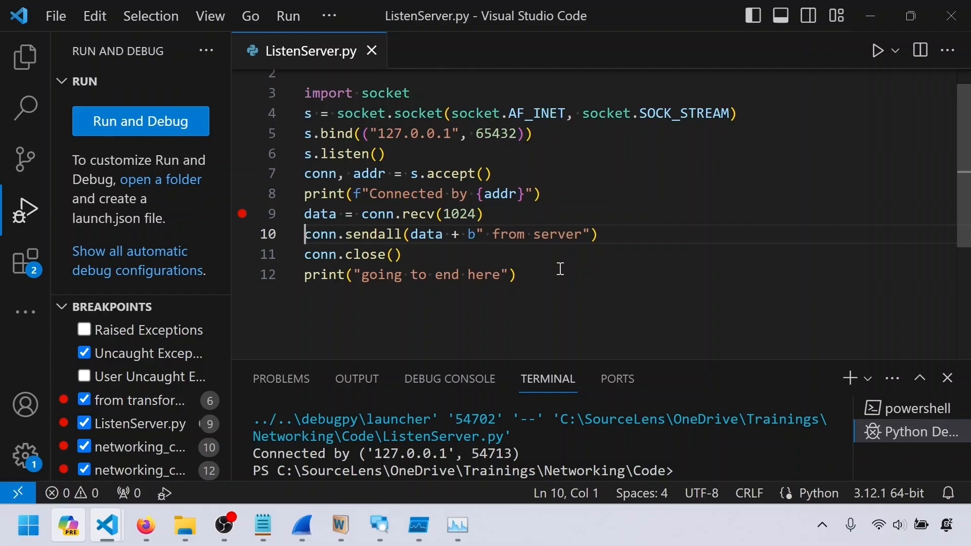
left_click_drag(436, 251, 303, 255)
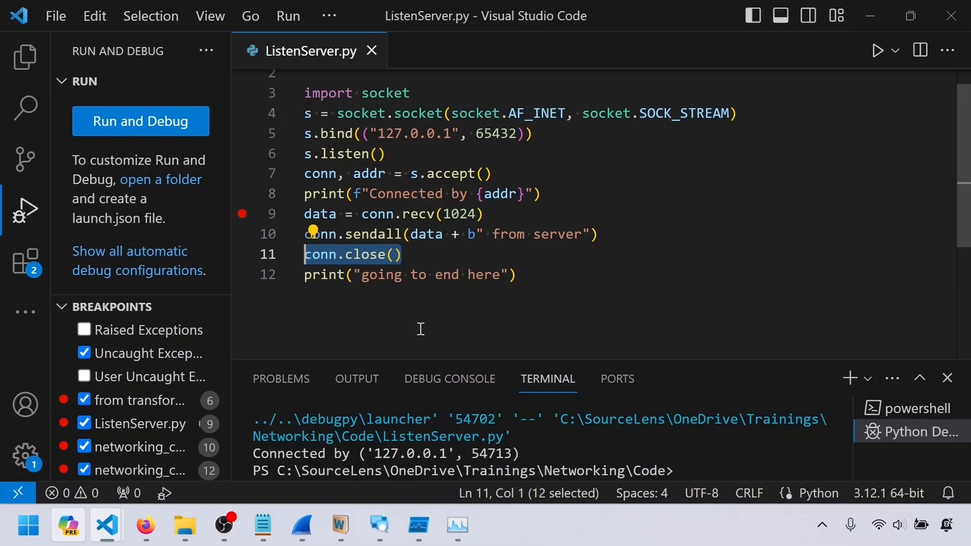
left_click_drag(600, 277, 303, 173)
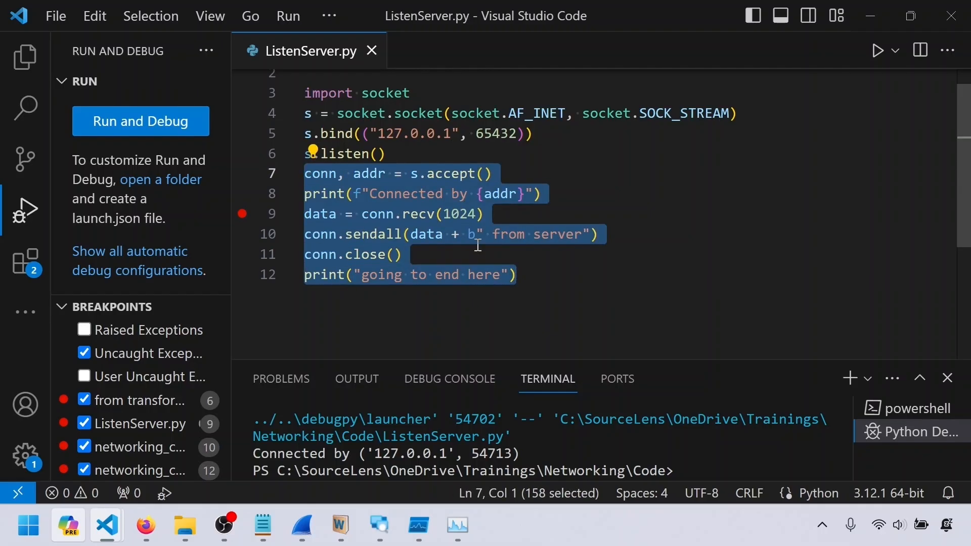
left_click(575, 293)
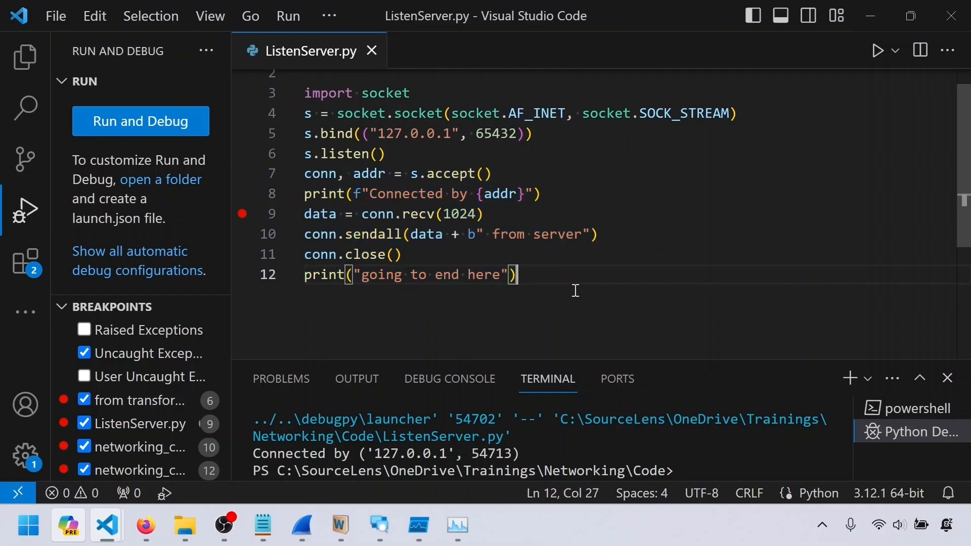